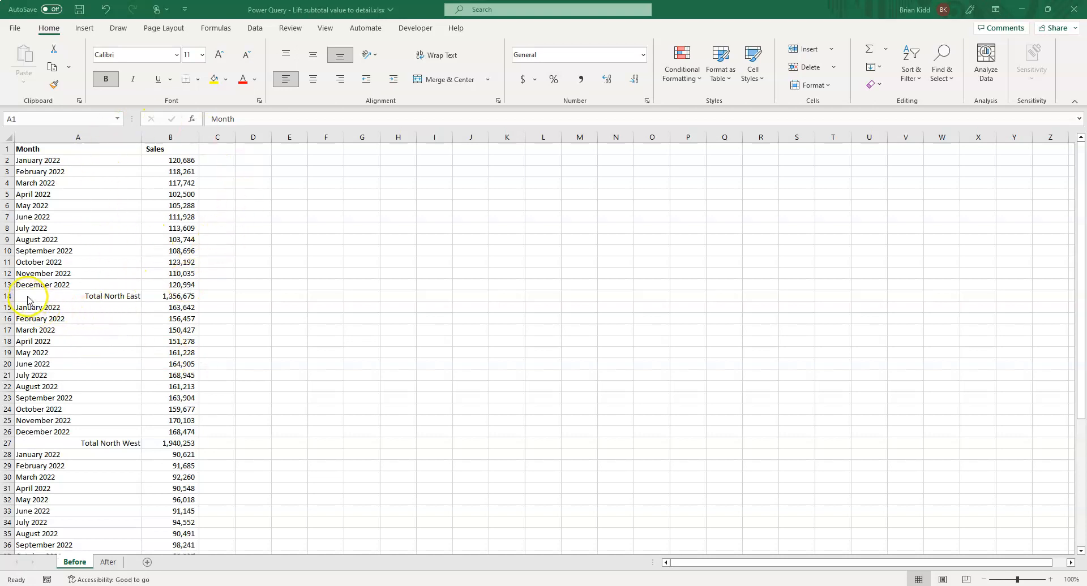
Examine the regional subtotal rows on the Before sheet and compare them with the Region column on the After sheet.
{"action": "left_click", "coordinate": [5, 296]}
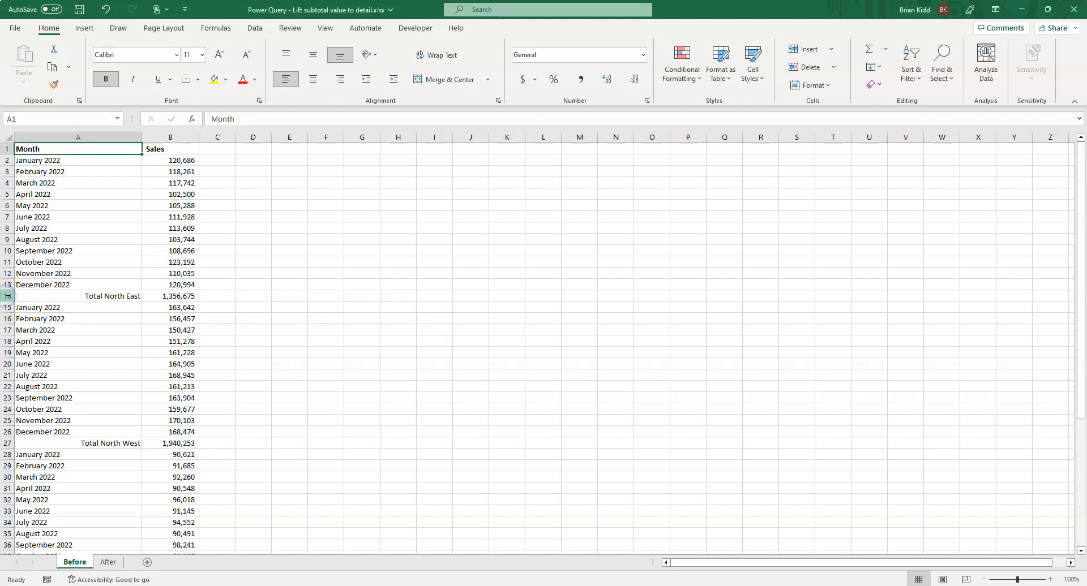
{"action": "left_click", "coordinate": [7, 296]}
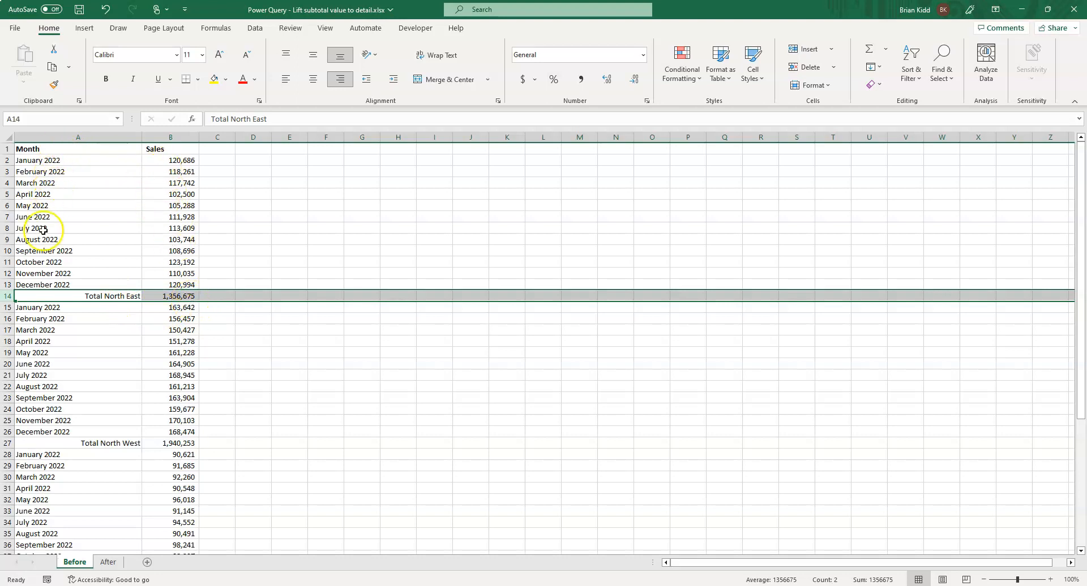
{"action": "scroll", "coordinate": [141, 276], "scroll_direction": "down", "scroll_amount": 4}
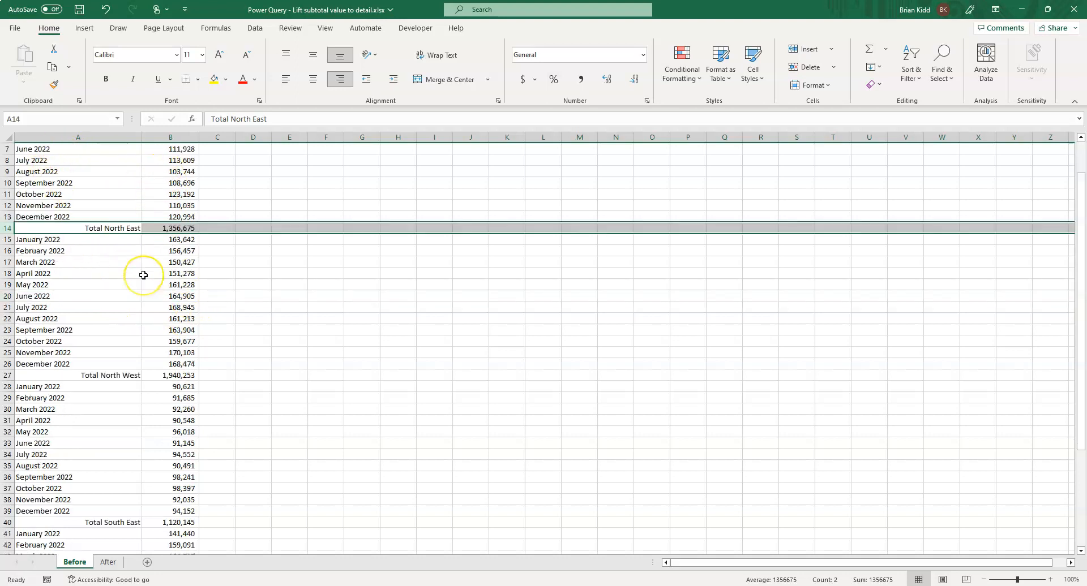
{"action": "scroll", "coordinate": [142, 275], "scroll_direction": "up", "scroll_amount": 4}
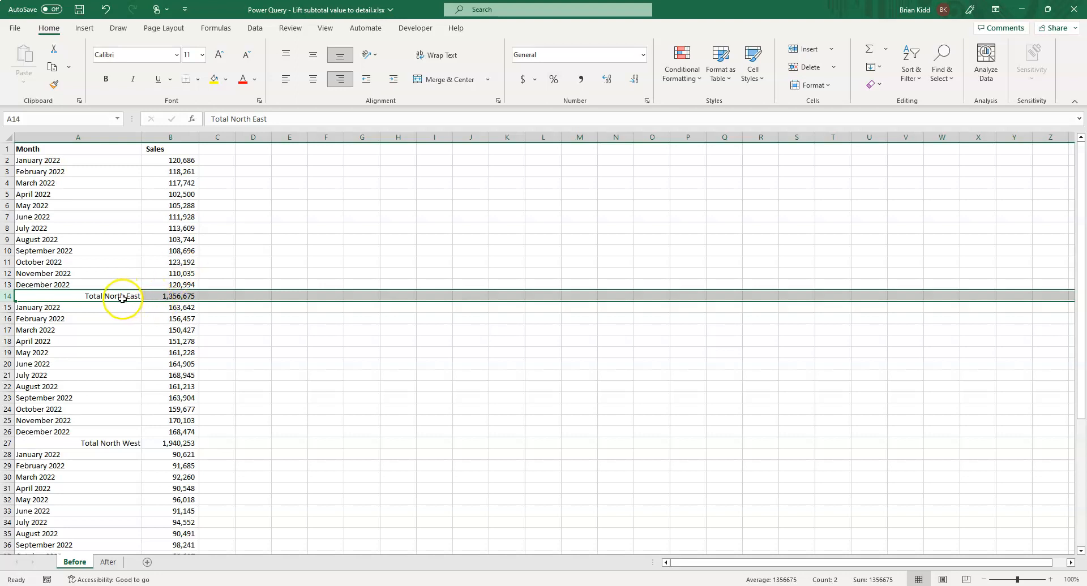
{"action": "left_click", "coordinate": [217, 159]}
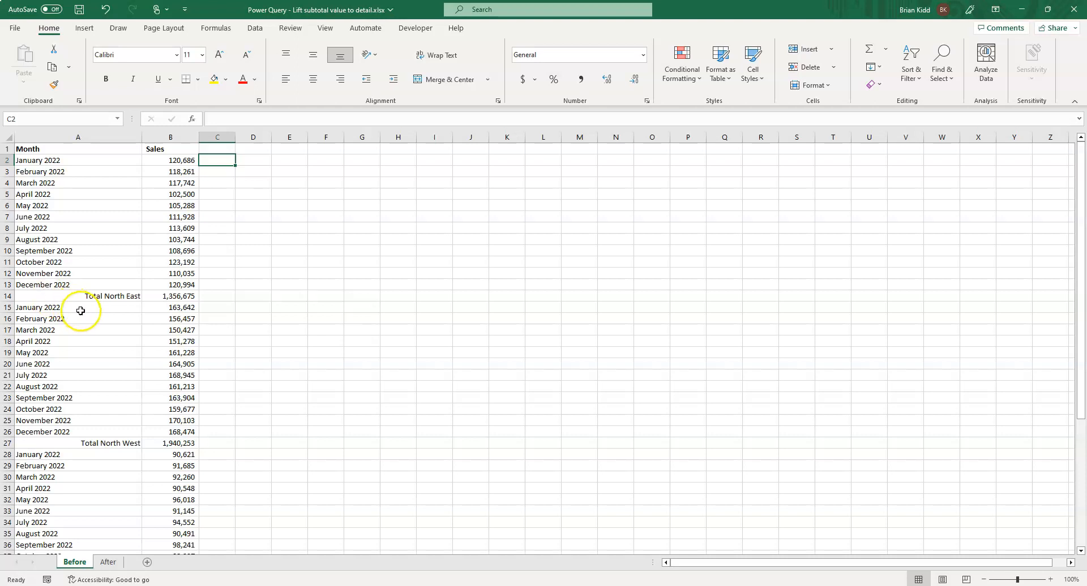
{"action": "scroll", "coordinate": [102, 300], "scroll_direction": "down", "scroll_amount": 5}
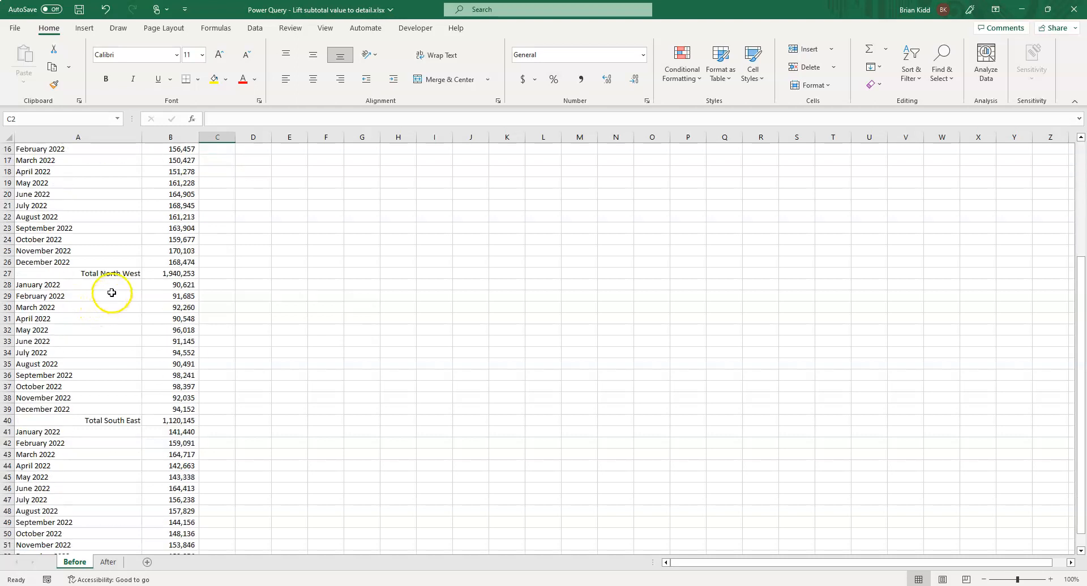
{"action": "scroll", "coordinate": [110, 294], "scroll_direction": "up", "scroll_amount": 5}
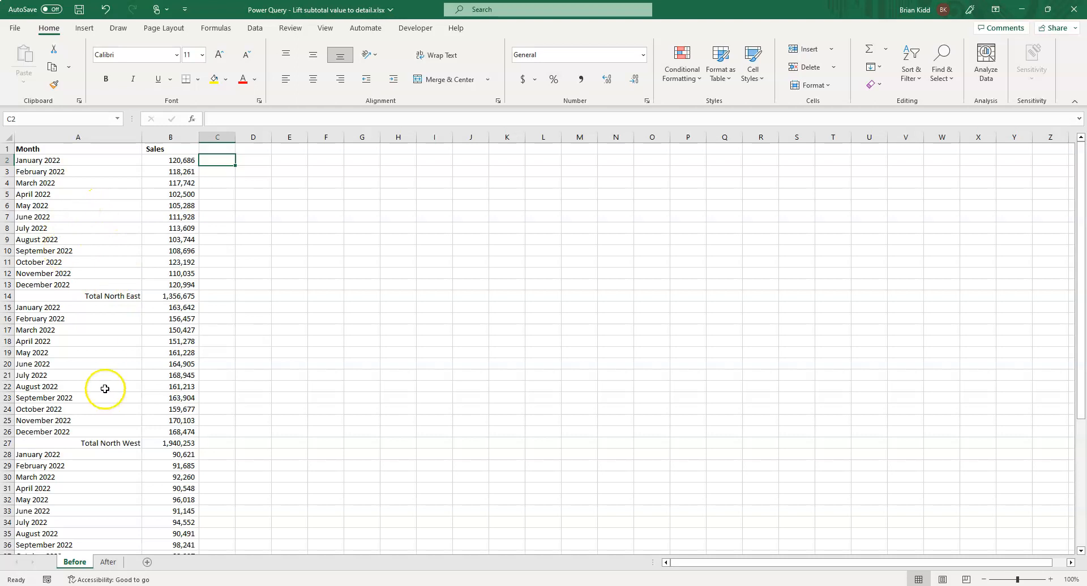
{"action": "left_click", "coordinate": [109, 562]}
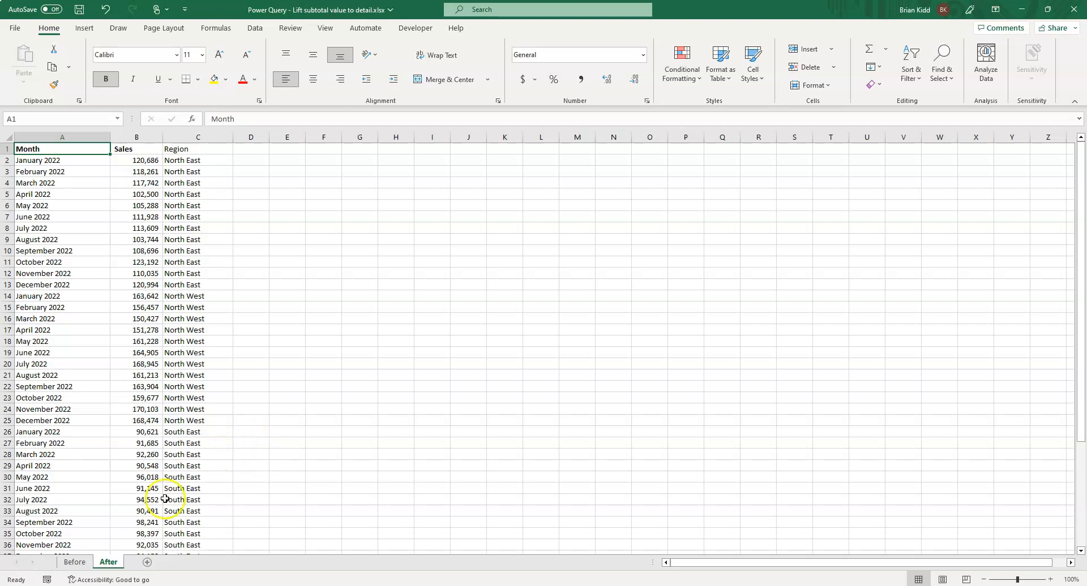
{"action": "left_click", "coordinate": [73, 562]}
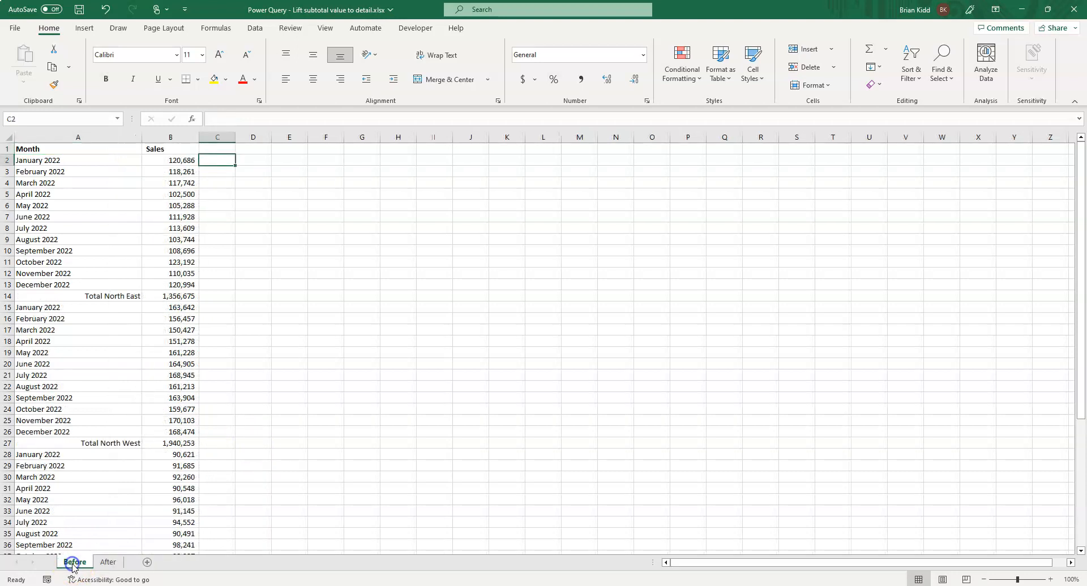
{"action": "left_click", "coordinate": [38, 162]}
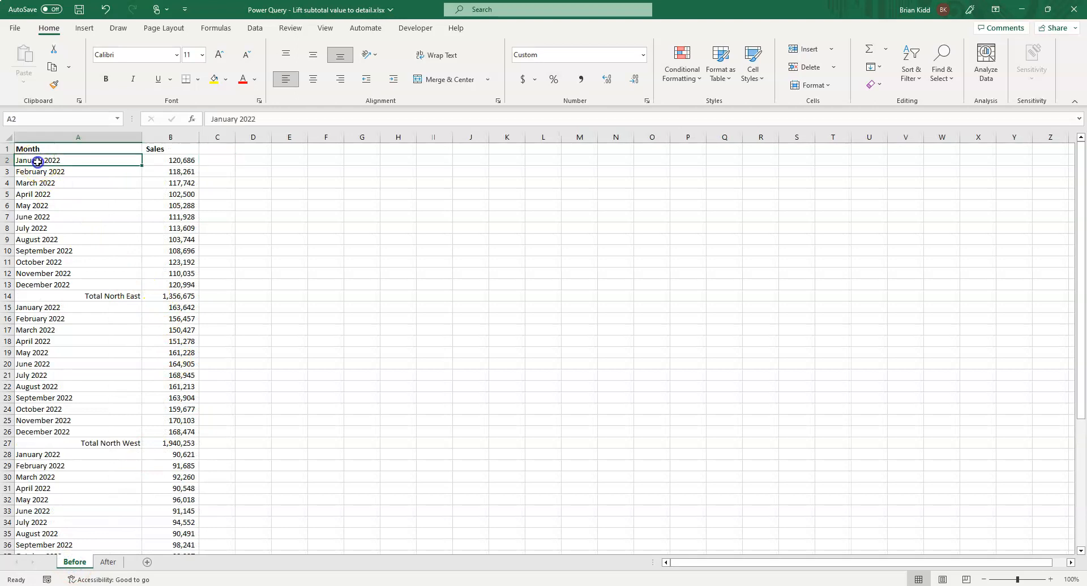
{"action": "left_click", "coordinate": [108, 562]}
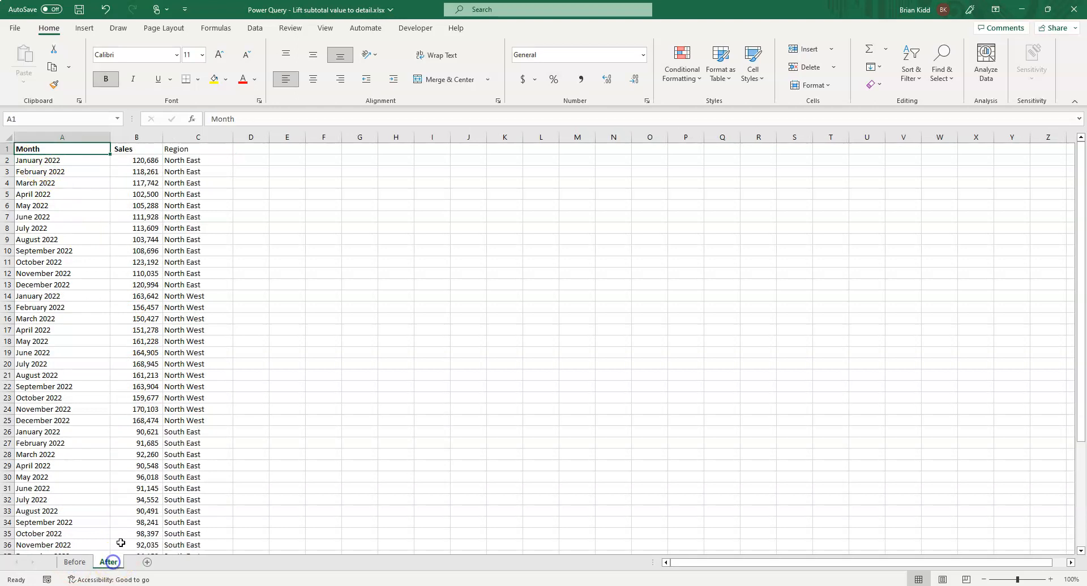
Save the workbook with cell A1 selected on the After sheet and close it.
{"action": "left_click", "coordinate": [47, 150]}
{"action": "left_click", "coordinate": [79, 10]}
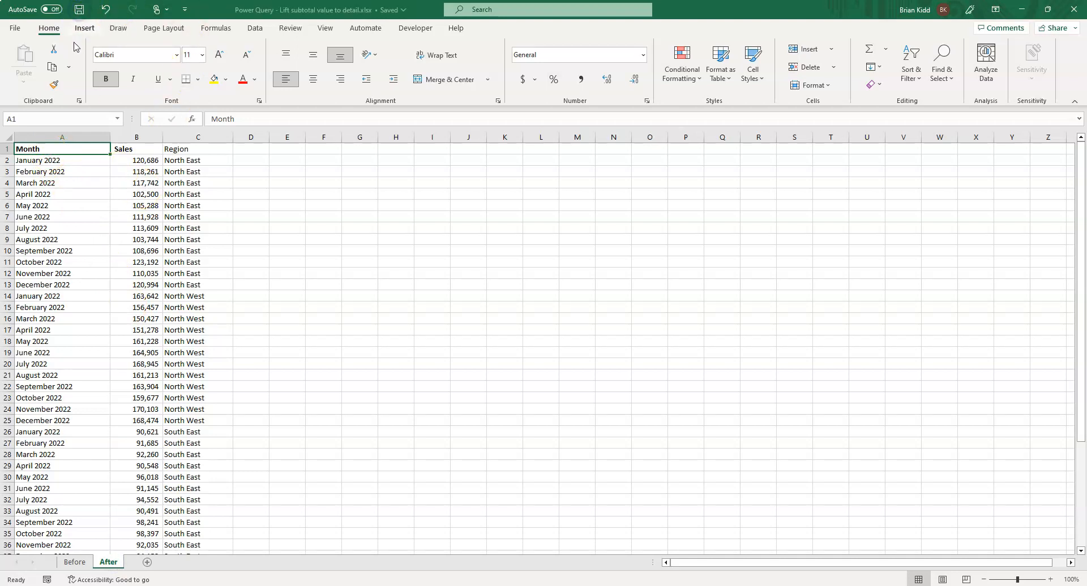
{"action": "left_click", "coordinate": [1074, 9]}
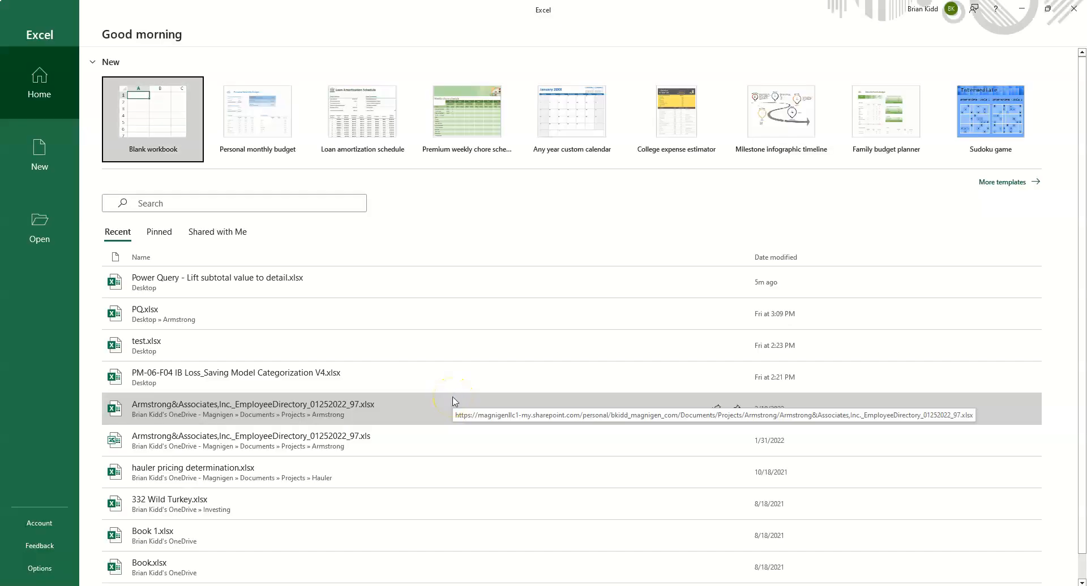
Create a blank workbook and import "Power Query - Lift subtotal value to detail.xlsx" from the Desktop as an Excel workbook data source.
{"action": "left_click", "coordinate": [158, 127]}
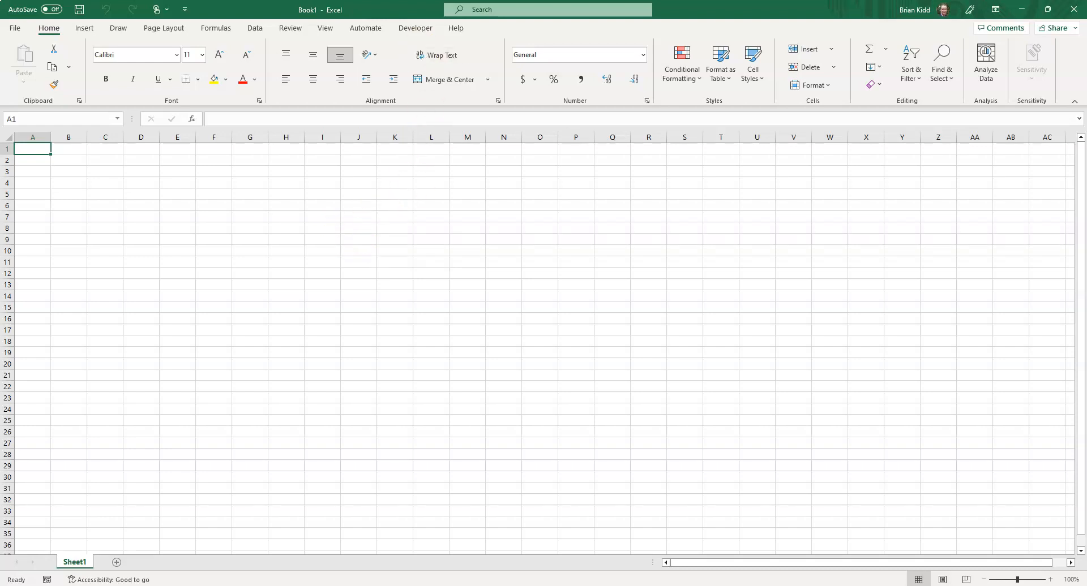
{"action": "left_click", "coordinate": [255, 28]}
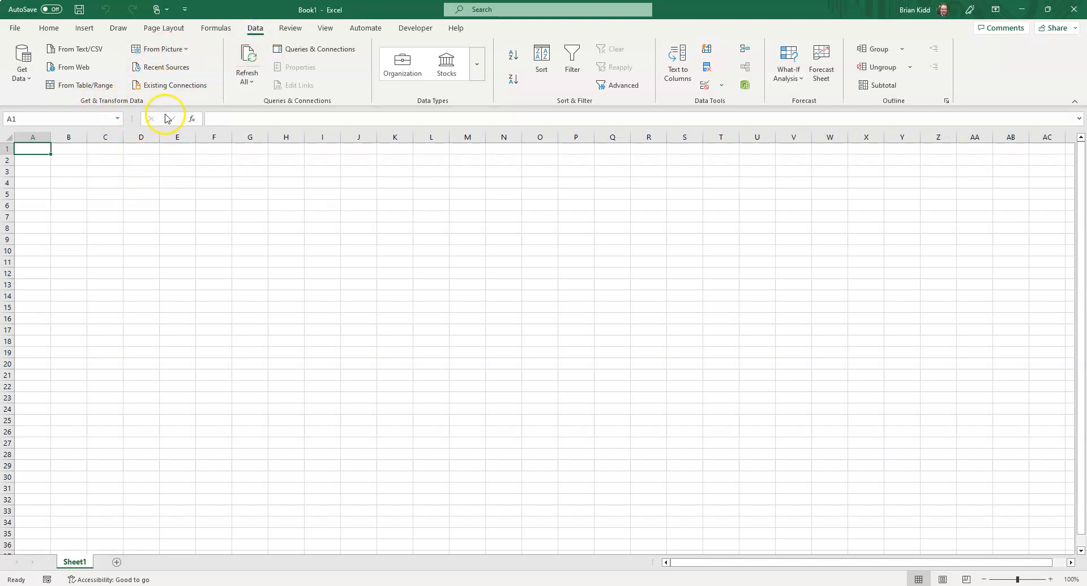
{"action": "left_click", "coordinate": [26, 72]}
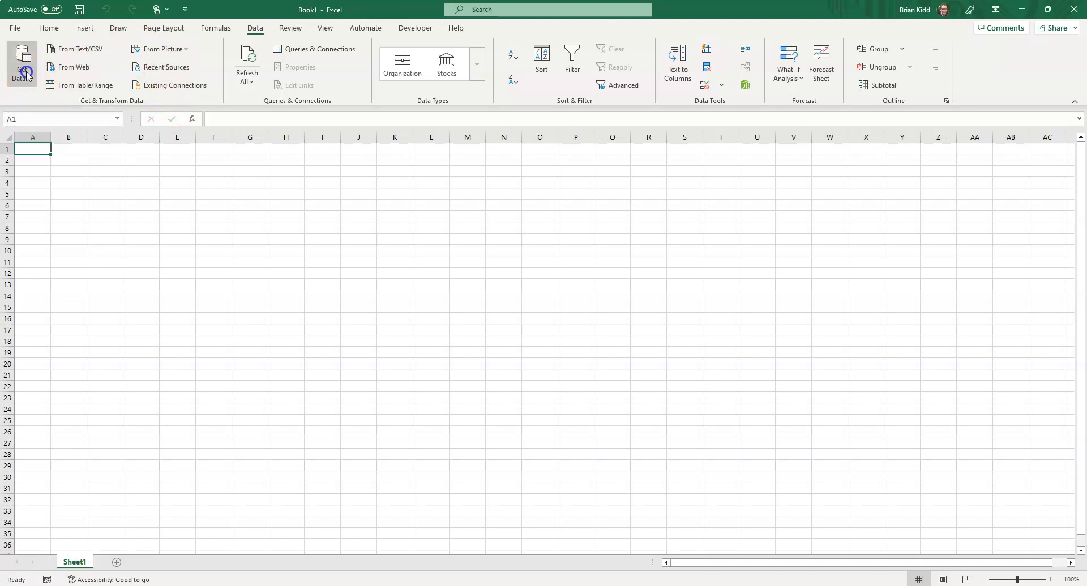
{"action": "mouse_move", "coordinate": [84, 103]}
{"action": "left_click", "coordinate": [203, 107]}
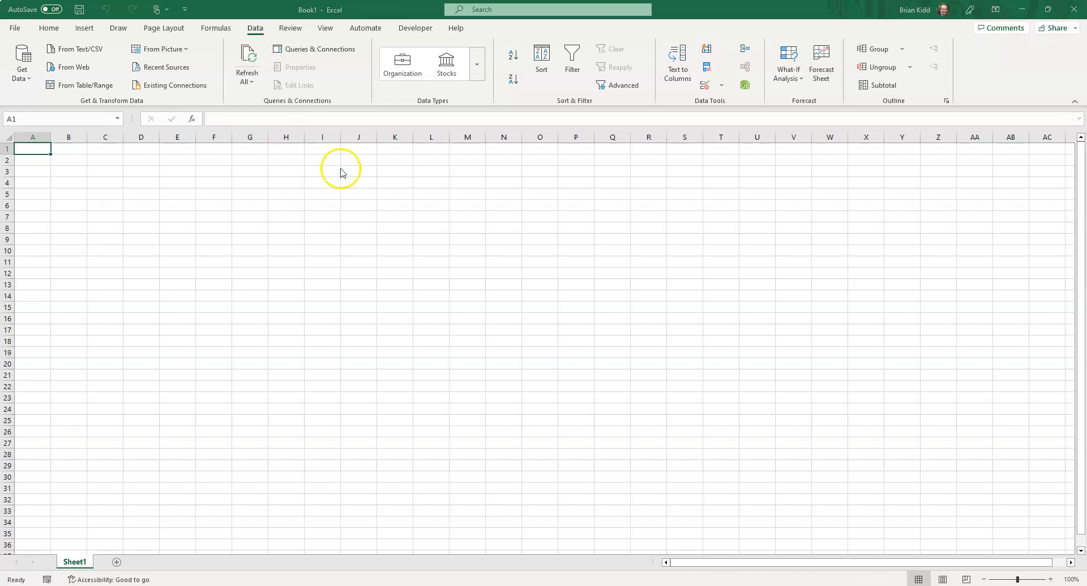
{"action": "left_click_drag", "start_coordinate": [174, 8], "coordinate": [176, 40]}
{"action": "scroll", "coordinate": [90, 130], "scroll_direction": "up", "scroll_amount": 10}
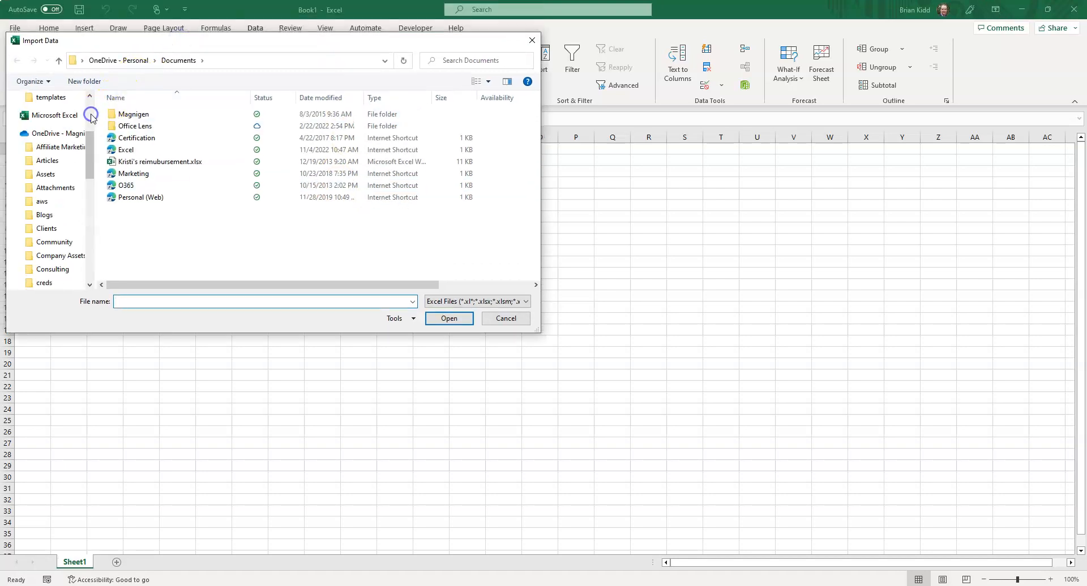
{"action": "left_click", "coordinate": [36, 120]}
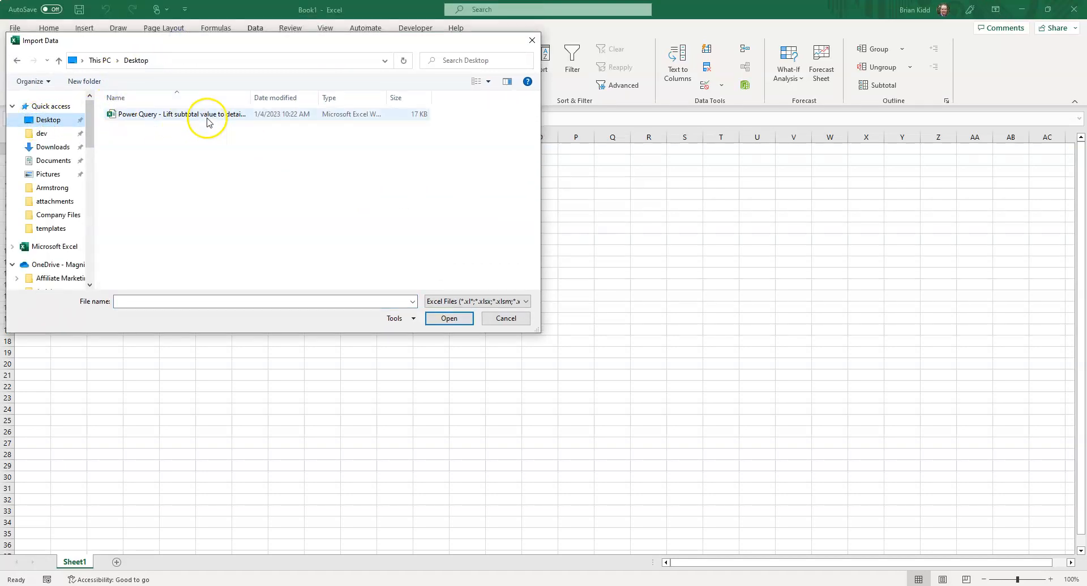
{"action": "double_click", "coordinate": [159, 115]}
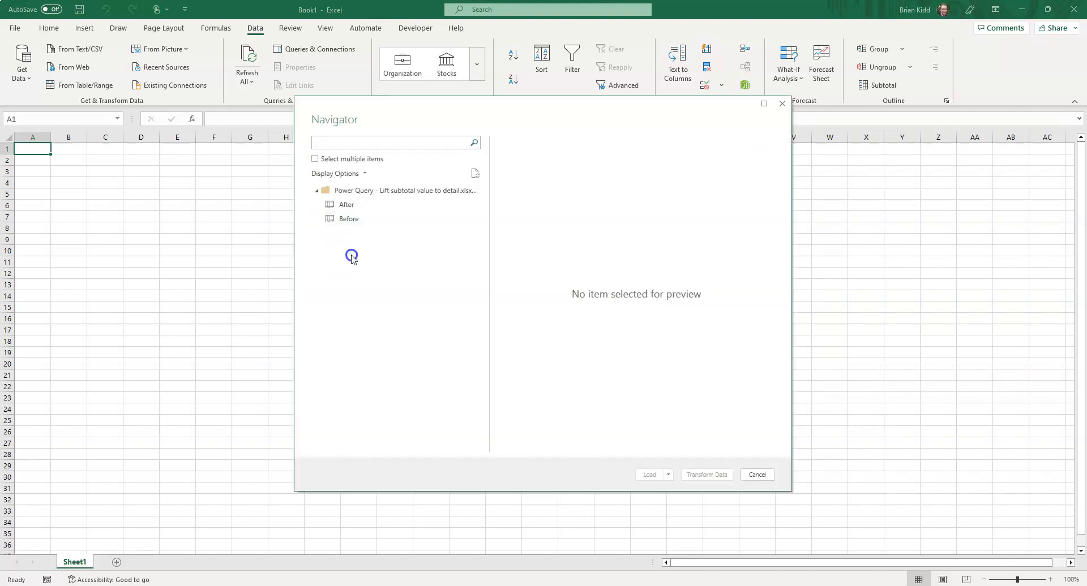
Preview the Before sheet of the imported workbook and open it for transformation in the Power Query Editor.
{"action": "left_click", "coordinate": [344, 221]}
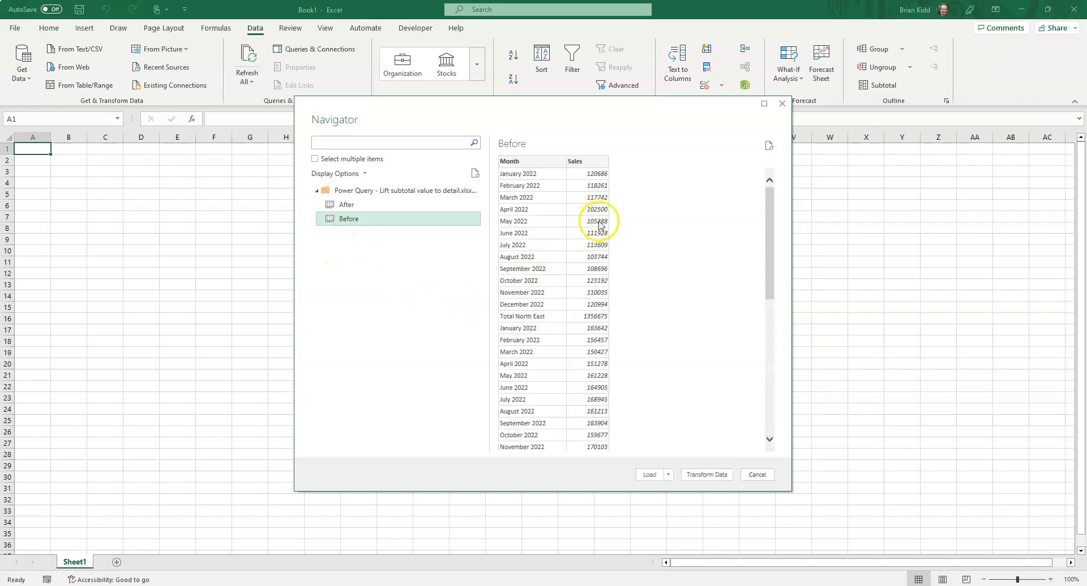
{"action": "scroll", "coordinate": [592, 226], "scroll_direction": "down", "scroll_amount": 15}
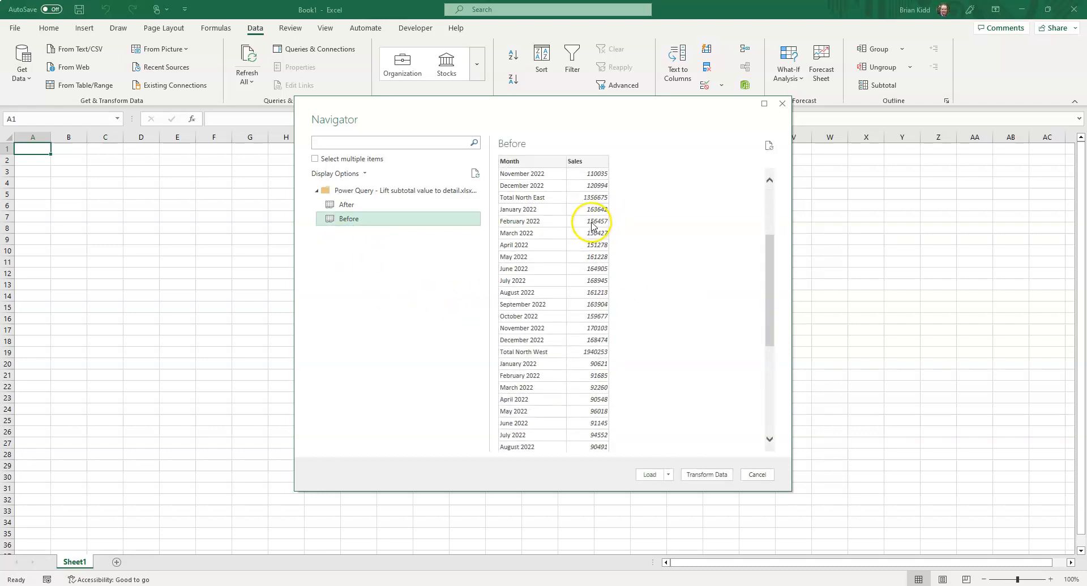
{"action": "scroll", "coordinate": [586, 205], "scroll_direction": "up", "scroll_amount": 15}
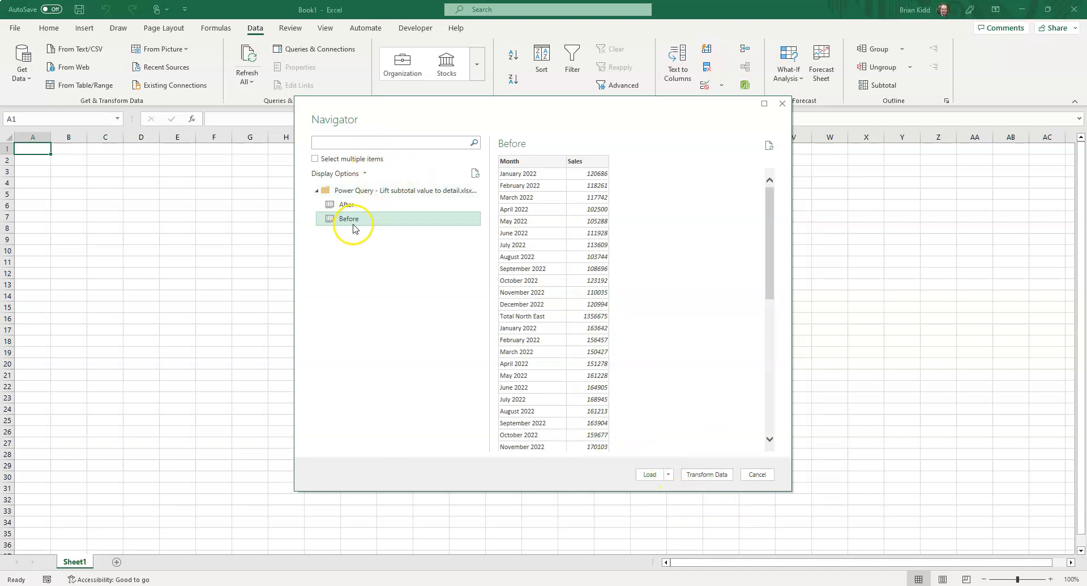
{"action": "left_click", "coordinate": [707, 475]}
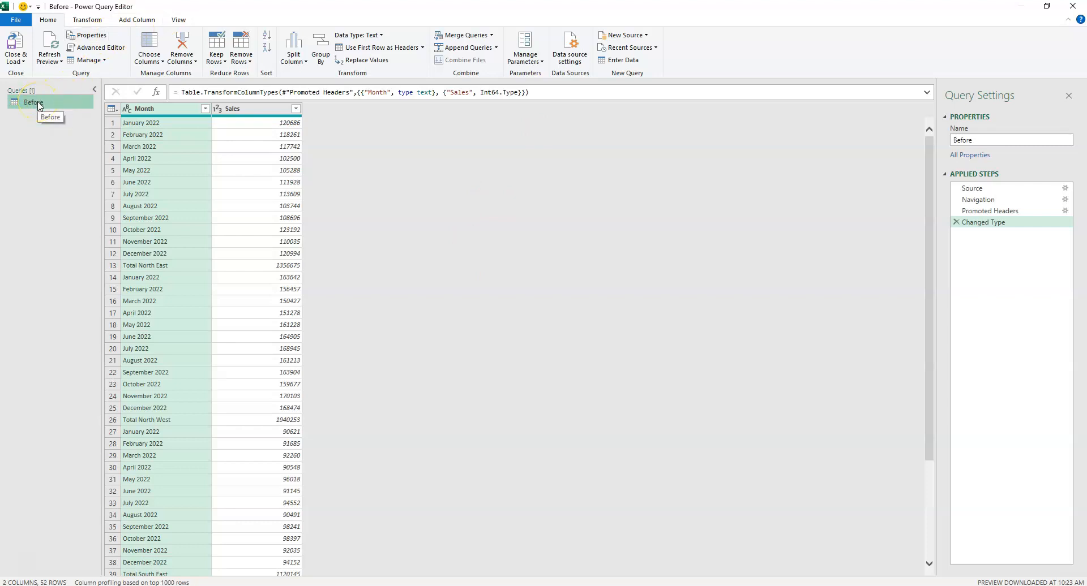
Rename the query as "Sales data by month".
{"action": "left_click", "coordinate": [1006, 140]}
{"action": "left_click_drag", "start_coordinate": [974, 139], "coordinate": [942, 139]}
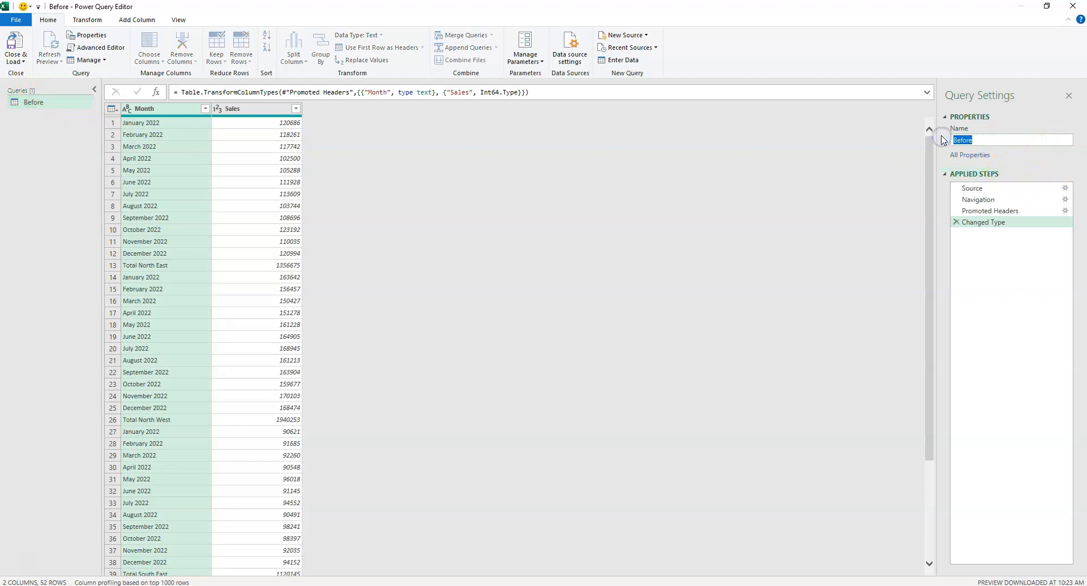
{"action": "key", "text": "BackSpace"}
{"action": "type", "text": "Sales data by month"}
{"action": "key", "text": "Return"}
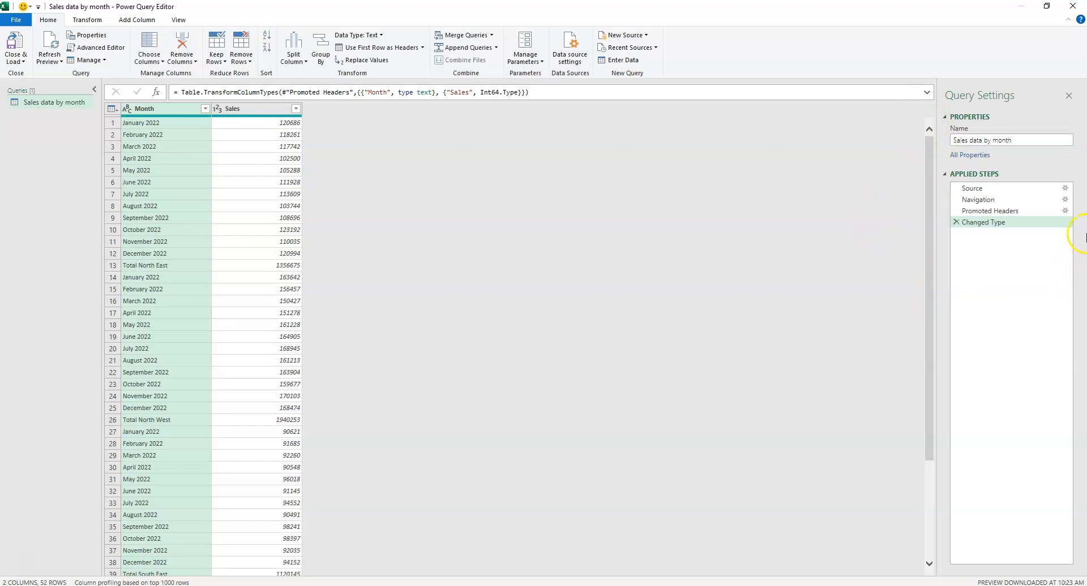
Inspect the Source step's settings to check the workbook file path and file type, keeping them as they are.
{"action": "left_click", "coordinate": [973, 191]}
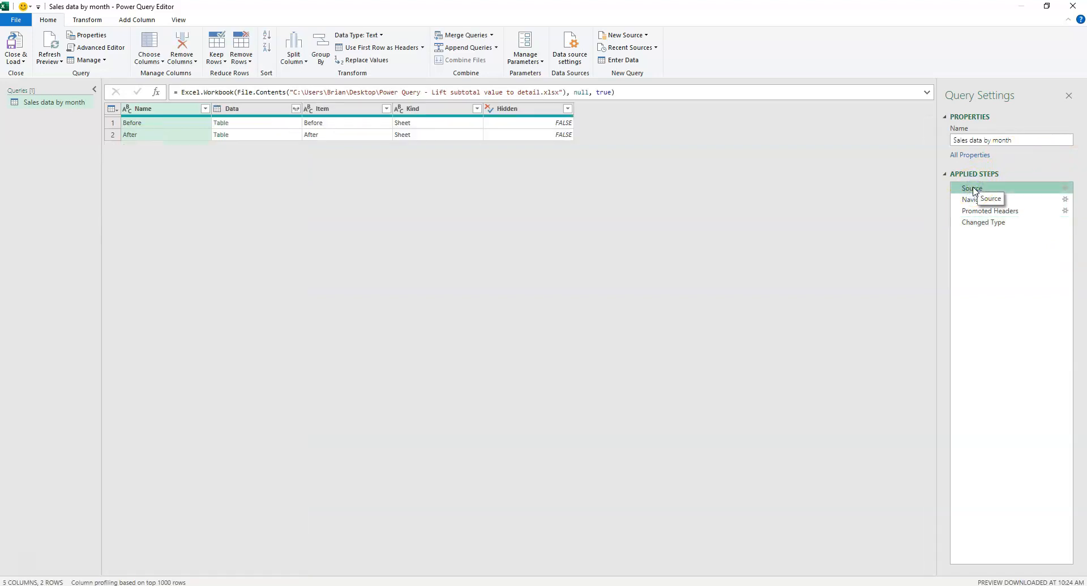
{"action": "left_click", "coordinate": [1065, 189]}
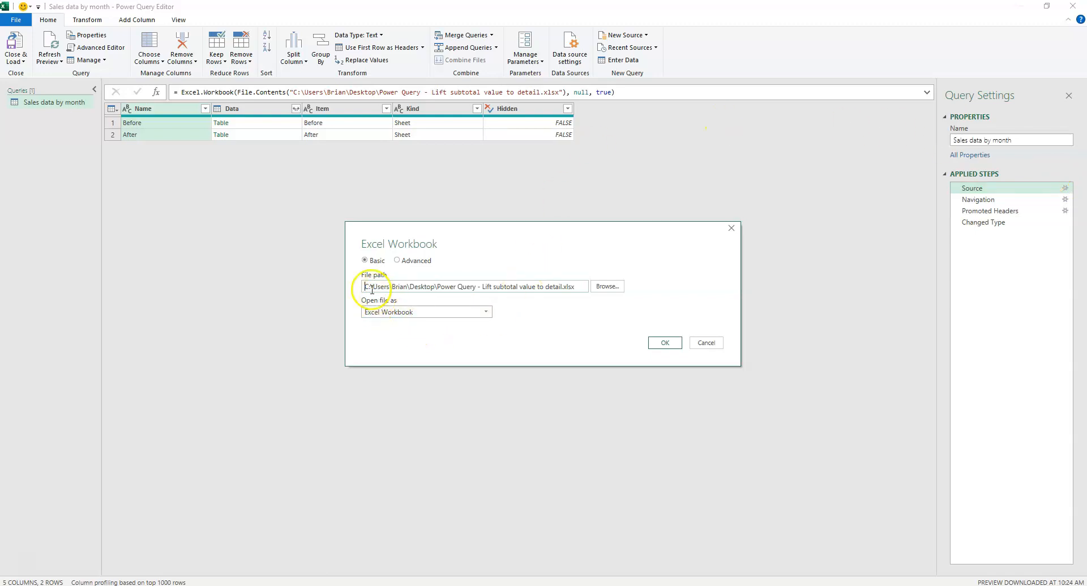
{"action": "left_click_drag", "start_coordinate": [363, 285], "coordinate": [601, 279]}
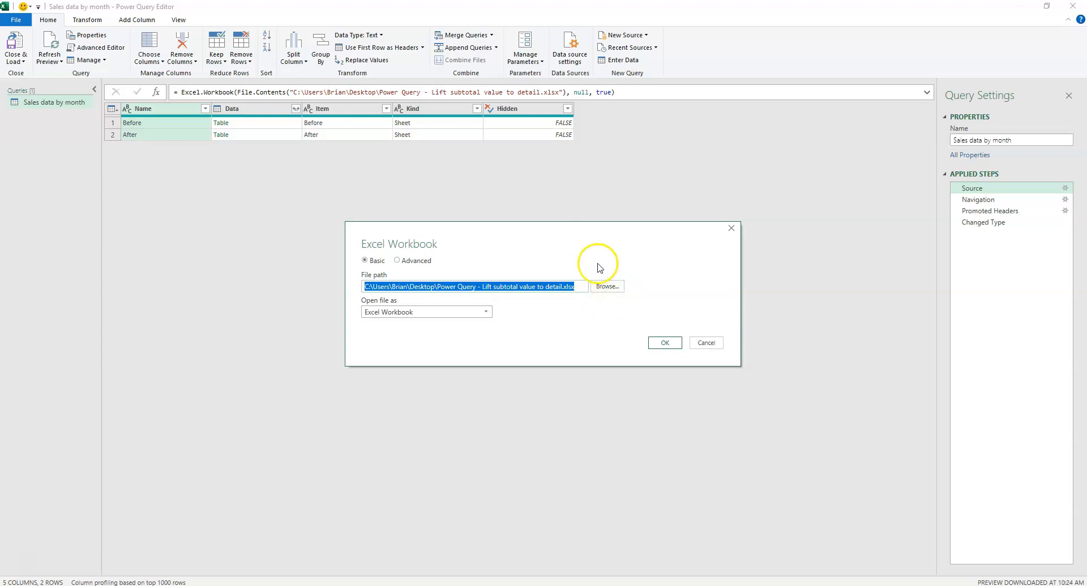
{"action": "left_click", "coordinate": [661, 342]}
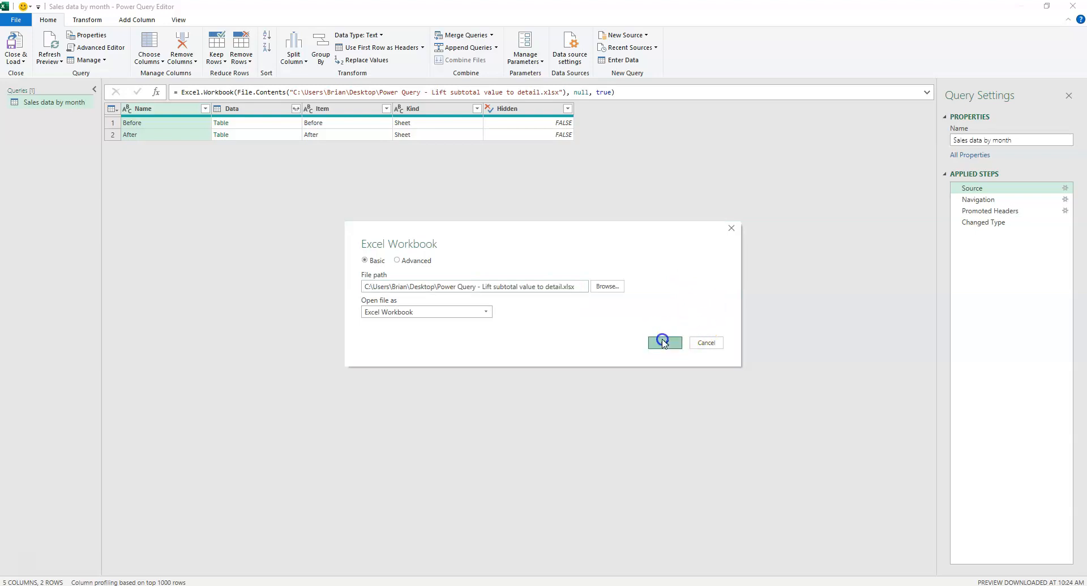
Review the Navigation, Promoted Headers and Changed Type steps, checking the data type assigned to the Sales column in the formula.
{"action": "left_click", "coordinate": [983, 201]}
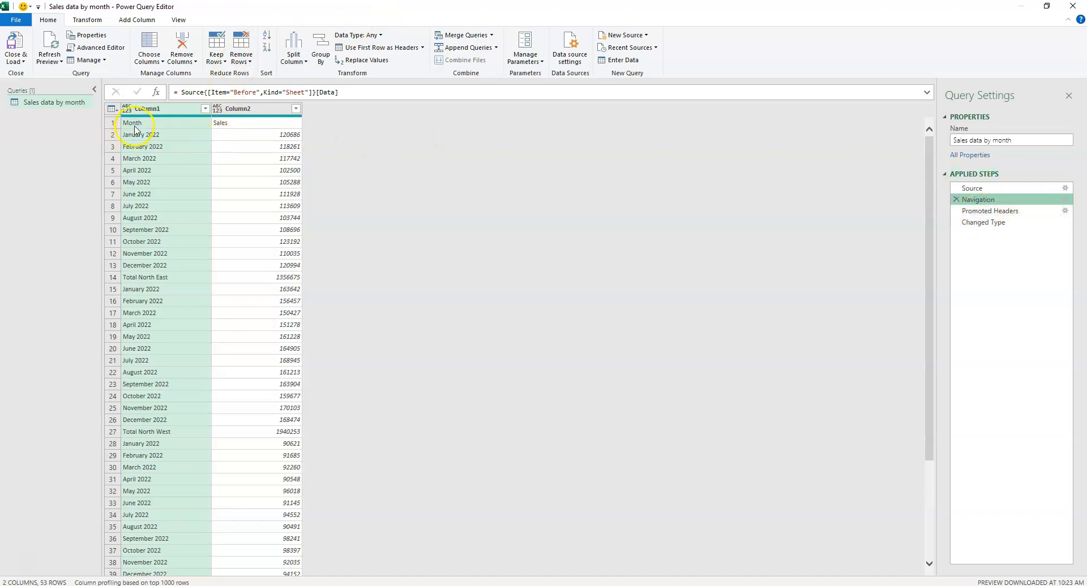
{"action": "left_click", "coordinate": [979, 212]}
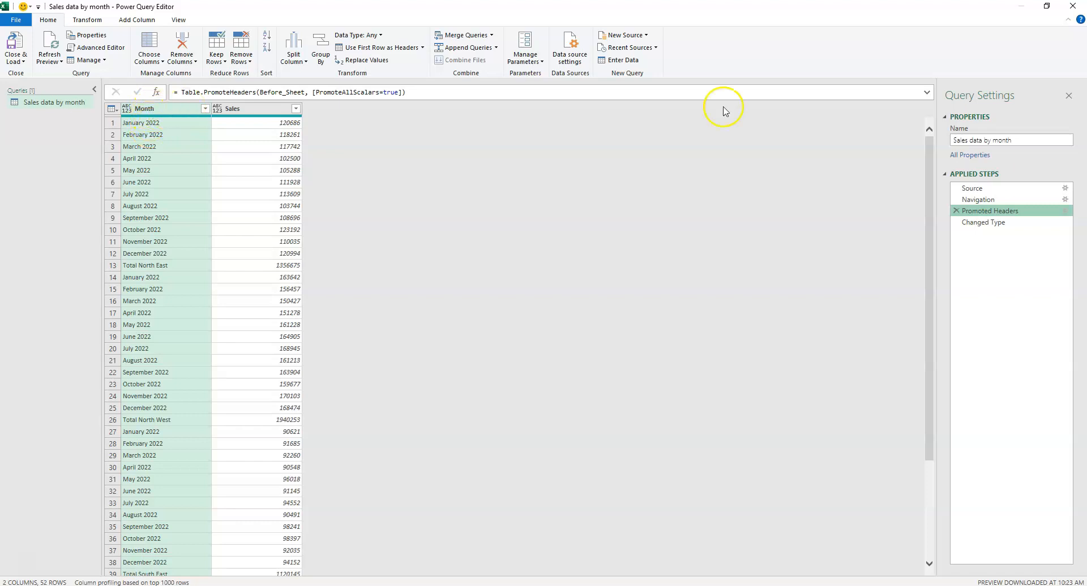
{"action": "left_click", "coordinate": [983, 223]}
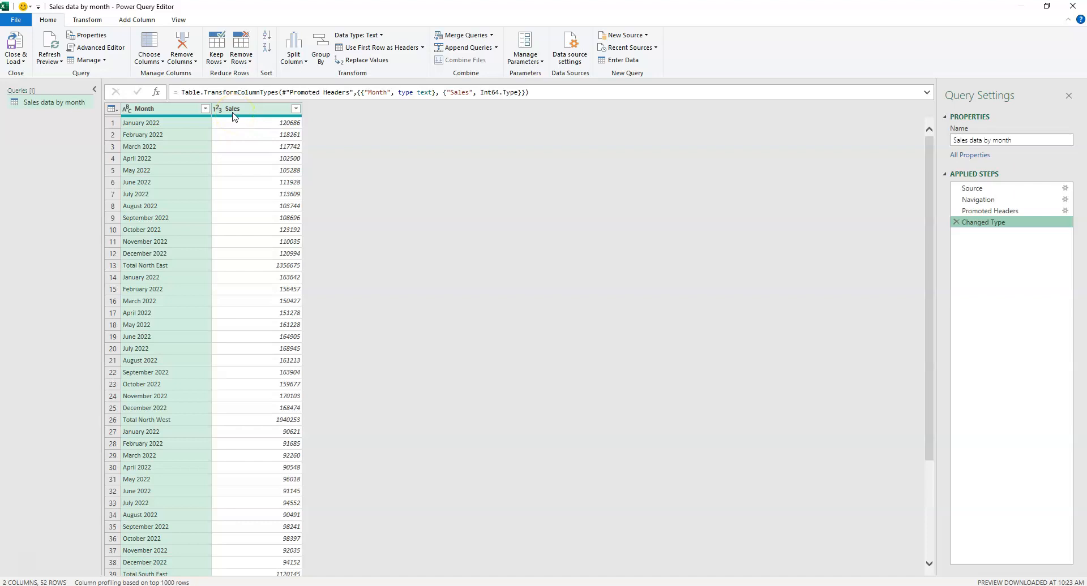
{"action": "left_click", "coordinate": [513, 92]}
{"action": "left_click_drag", "start_coordinate": [513, 92], "coordinate": [480, 95]}
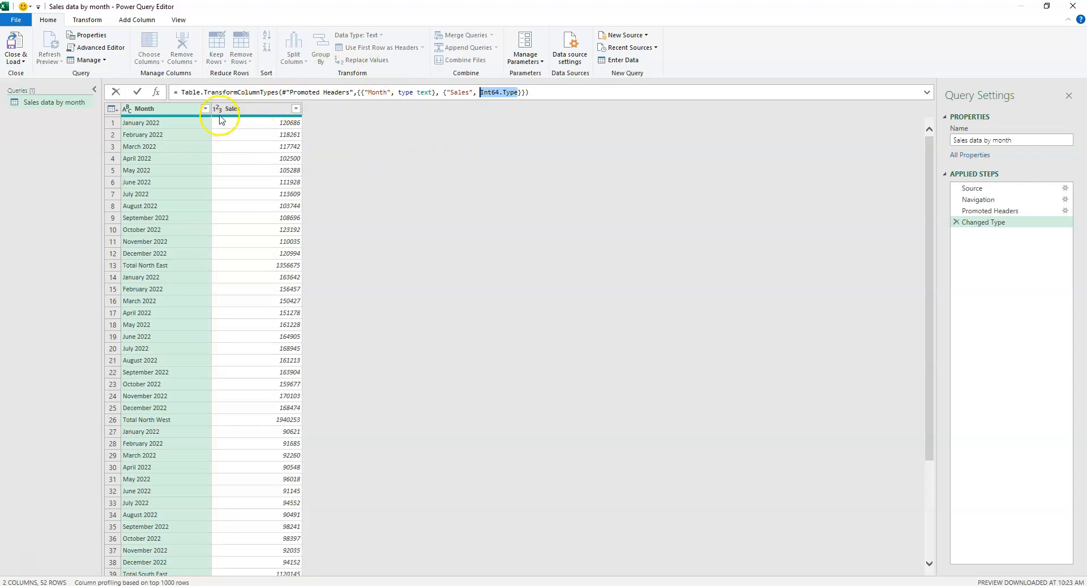
{"action": "left_click", "coordinate": [250, 110]}
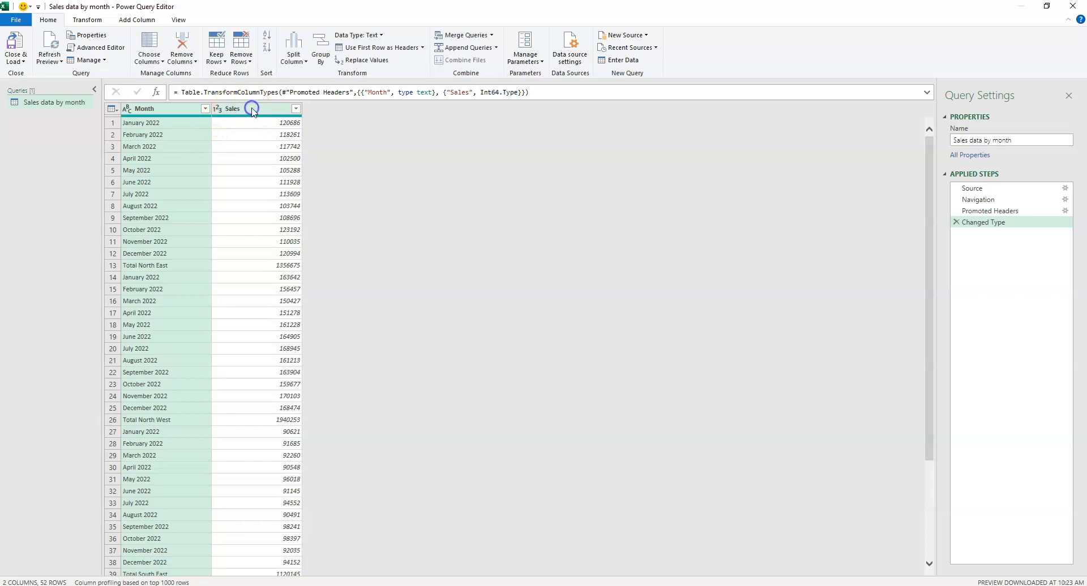
Set the Sales column's data type to Decimal Number, replacing the current conversion, and check the Changed Type formula.
{"action": "left_click", "coordinate": [218, 110]}
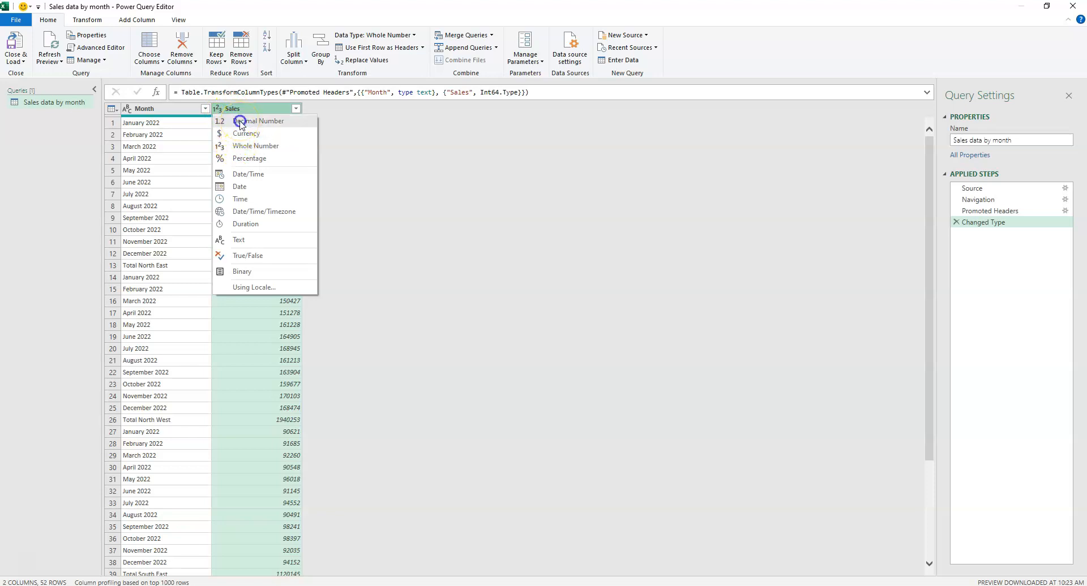
{"action": "left_click", "coordinate": [240, 122]}
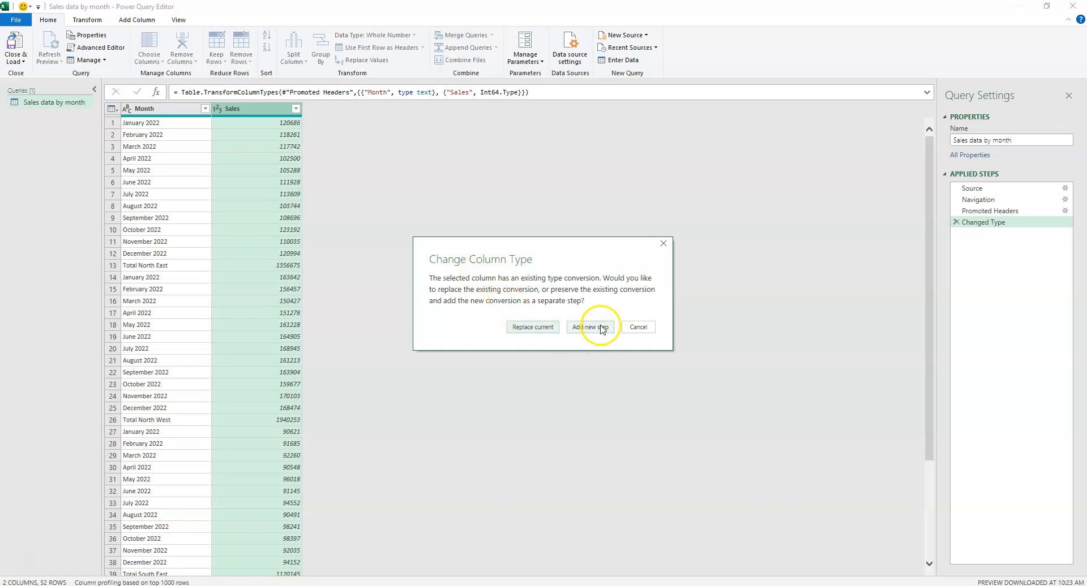
{"action": "left_click", "coordinate": [531, 329]}
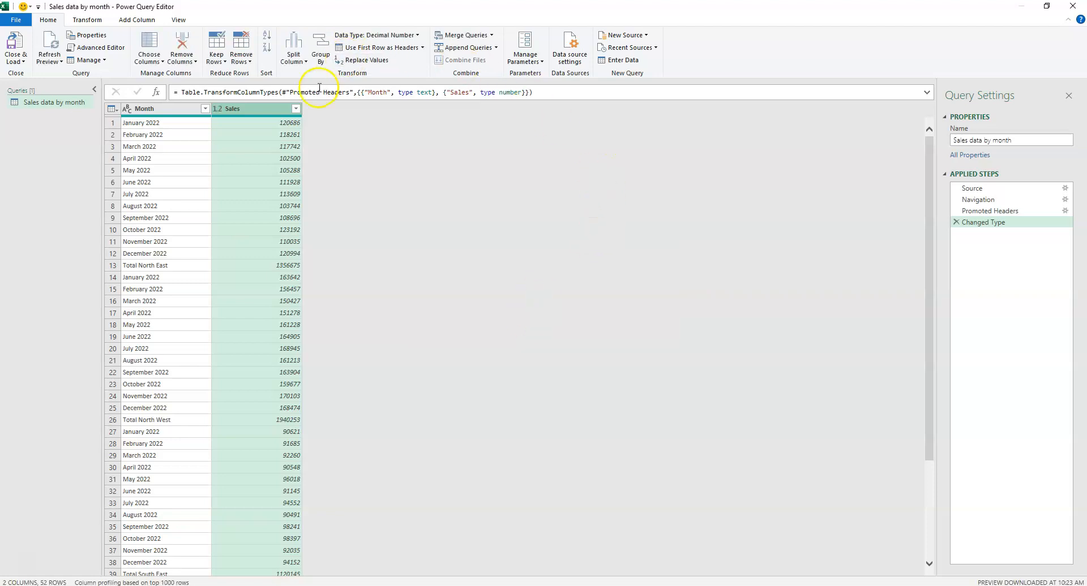
{"action": "left_click_drag", "start_coordinate": [358, 93], "coordinate": [525, 94]}
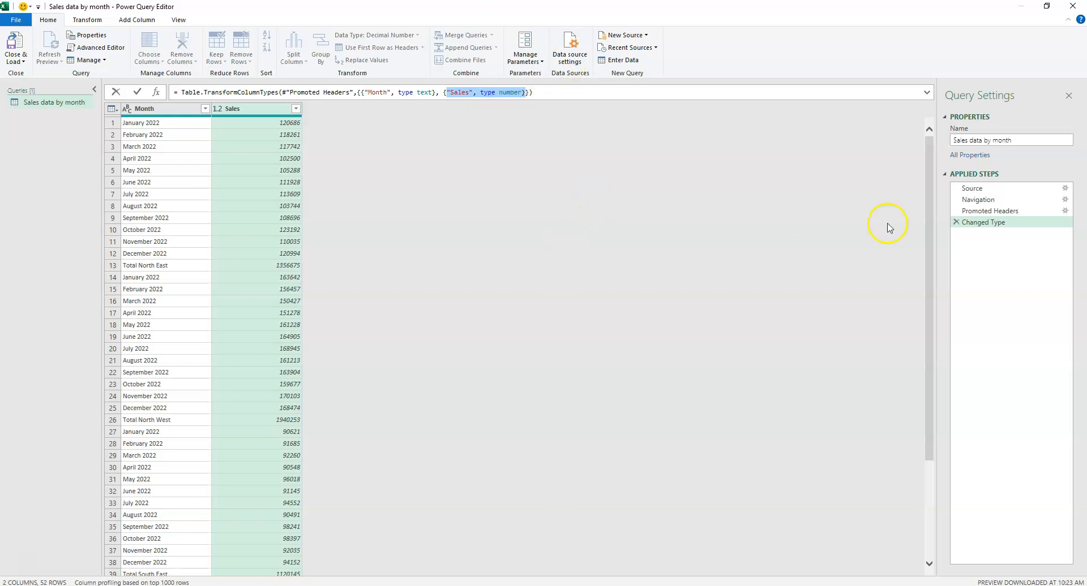
{"action": "left_click", "coordinate": [983, 222]}
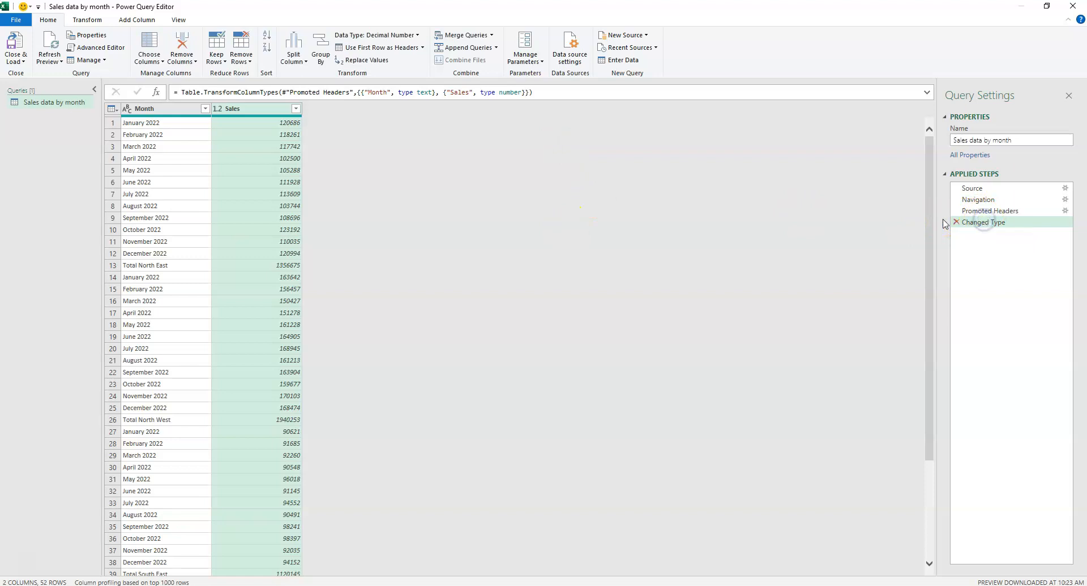
{"action": "left_click", "coordinate": [841, 160]}
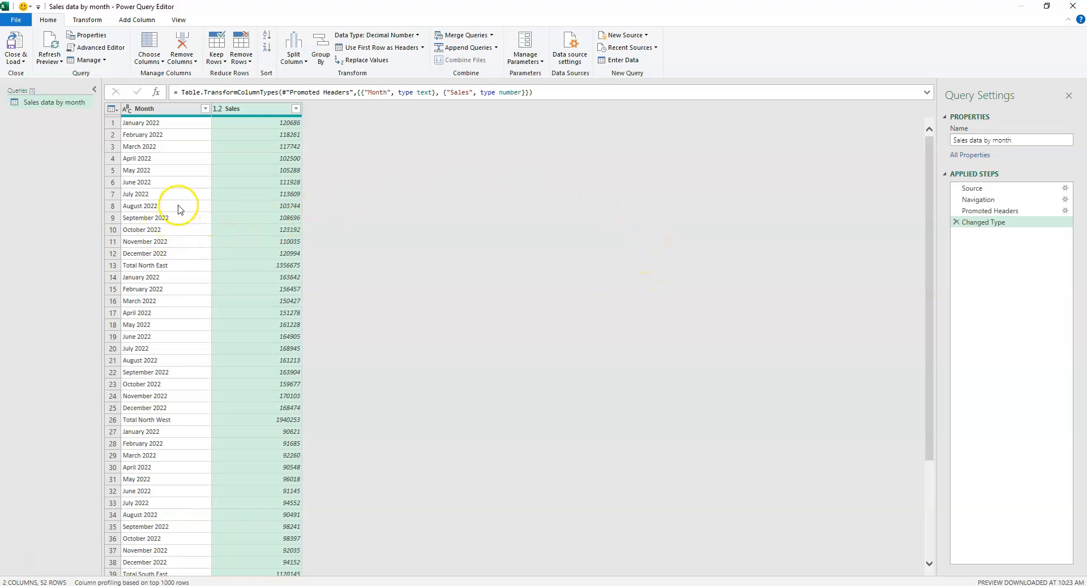
Begin a conditional column named "Row Type" that tests whether Month begins with "Total".
{"action": "left_click", "coordinate": [112, 266]}
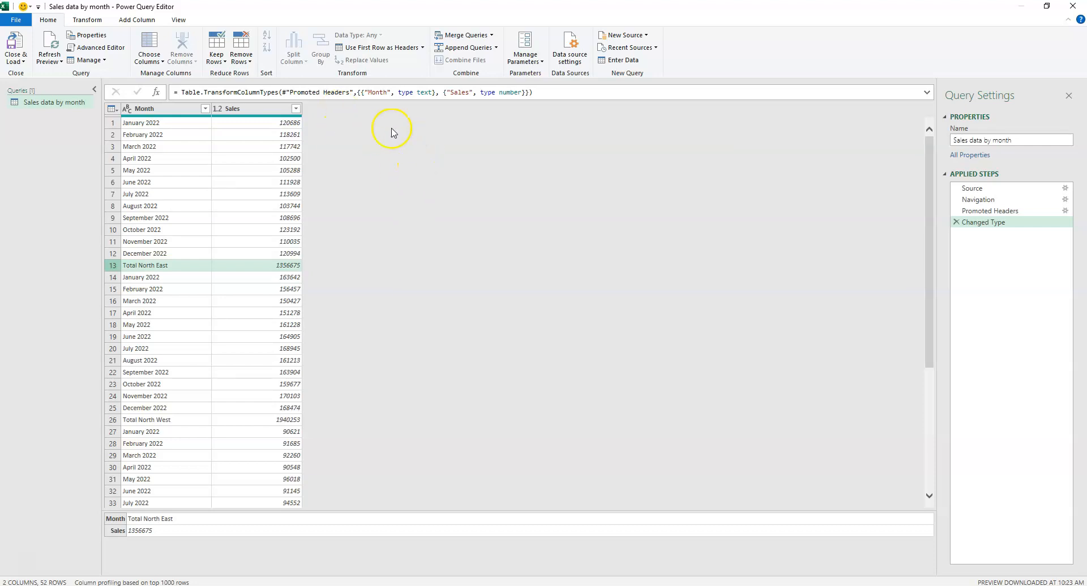
{"action": "left_click", "coordinate": [137, 123]}
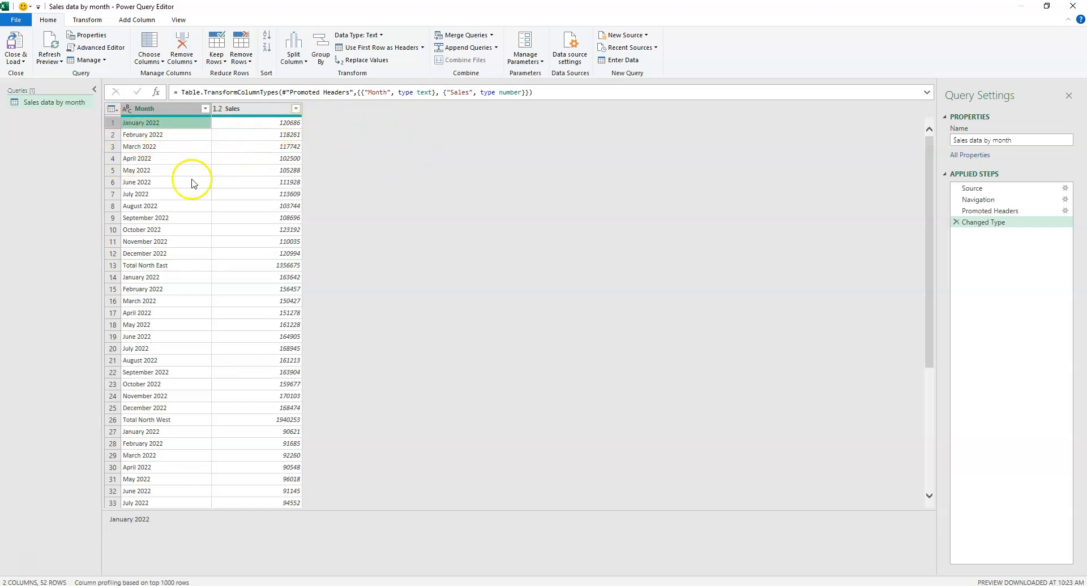
{"action": "left_click", "coordinate": [112, 266]}
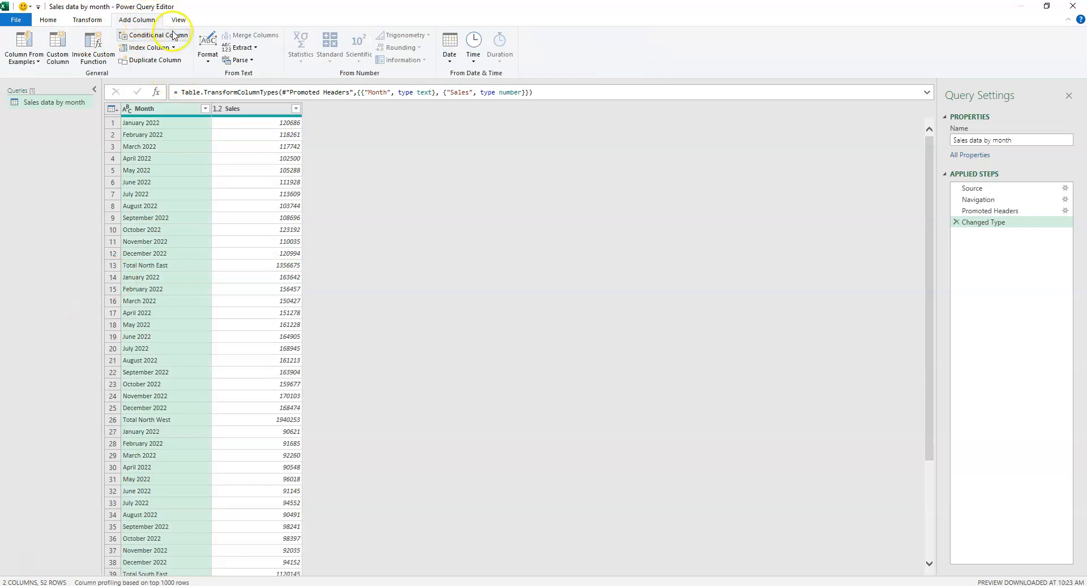
{"action": "left_click", "coordinate": [153, 36]}
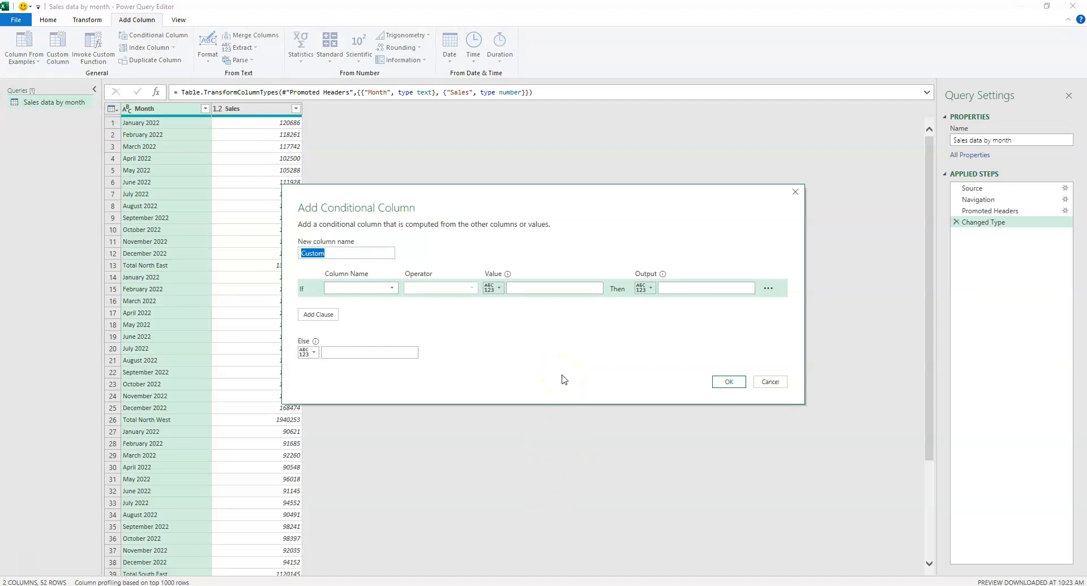
{"action": "type", "text": "Row Type"}
{"action": "left_click", "coordinate": [378, 288]}
{"action": "left_click", "coordinate": [366, 300]}
{"action": "left_click", "coordinate": [454, 290]}
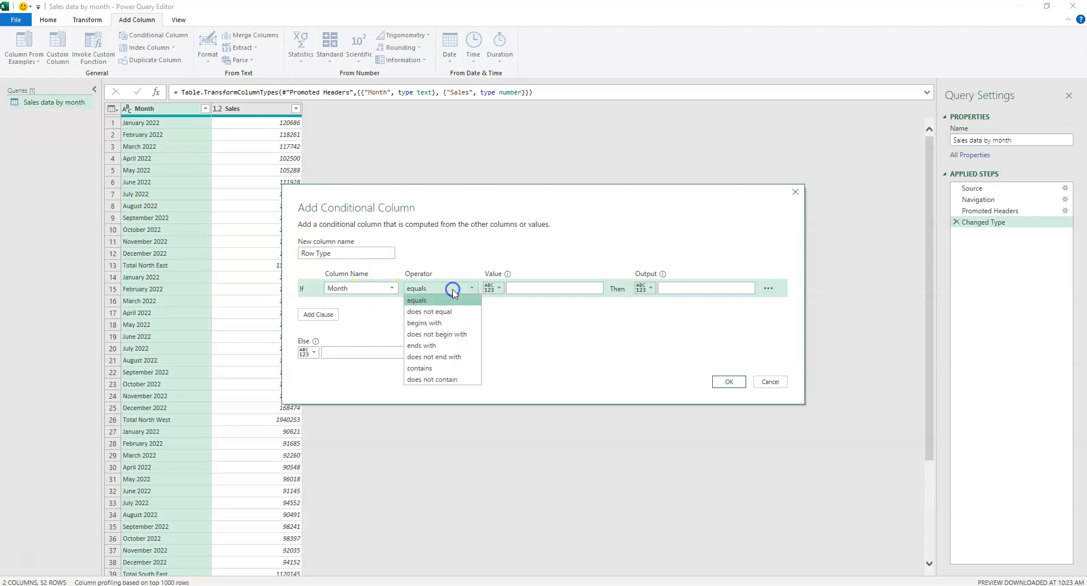
{"action": "left_click", "coordinate": [425, 322]}
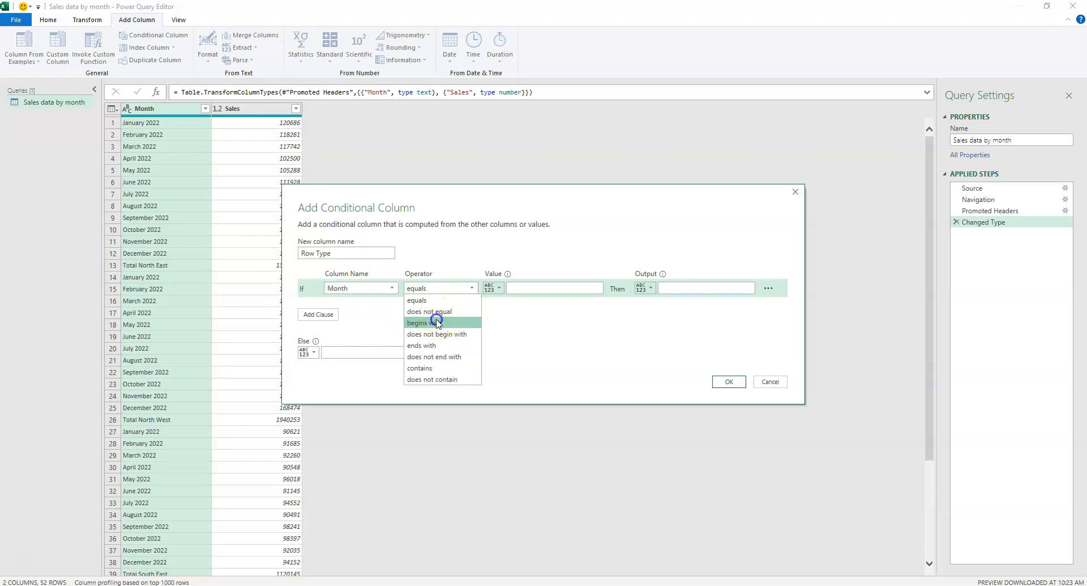
{"action": "left_click", "coordinate": [521, 289]}
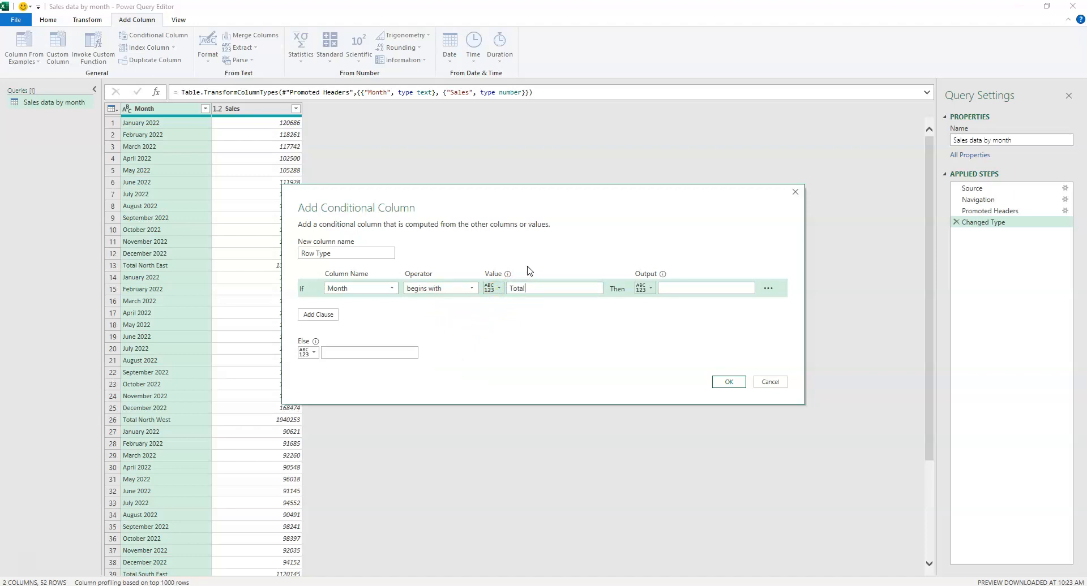
Create the Row Type column with output "Total" for matches and "Detail" otherwise, and check it on the North East detail and subtotal rows.
{"action": "left_click", "coordinate": [697, 288]}
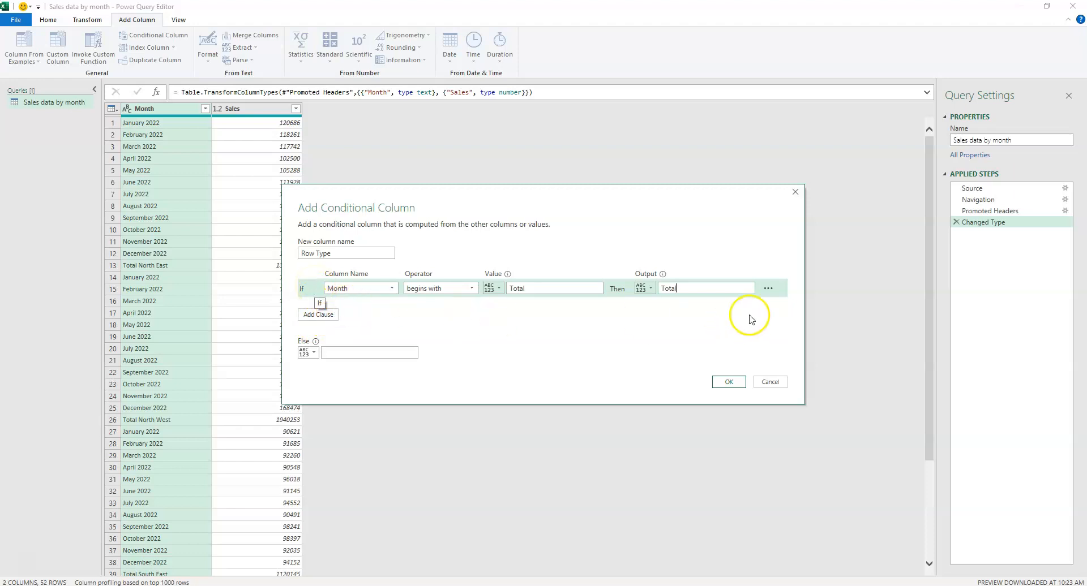
{"action": "left_click", "coordinate": [730, 287]}
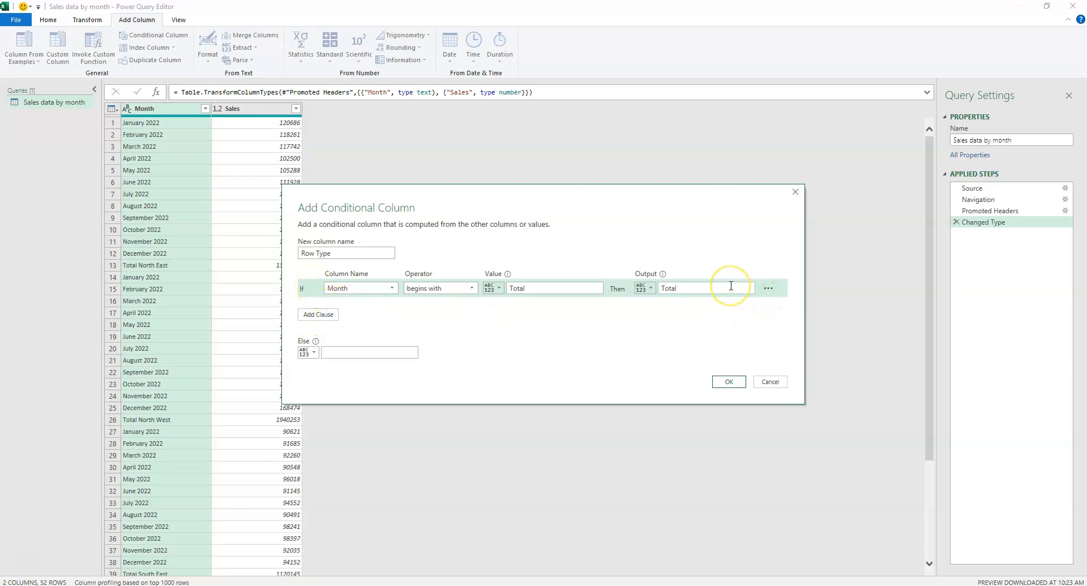
{"action": "left_click", "coordinate": [341, 355]}
{"action": "left_click", "coordinate": [735, 385]}
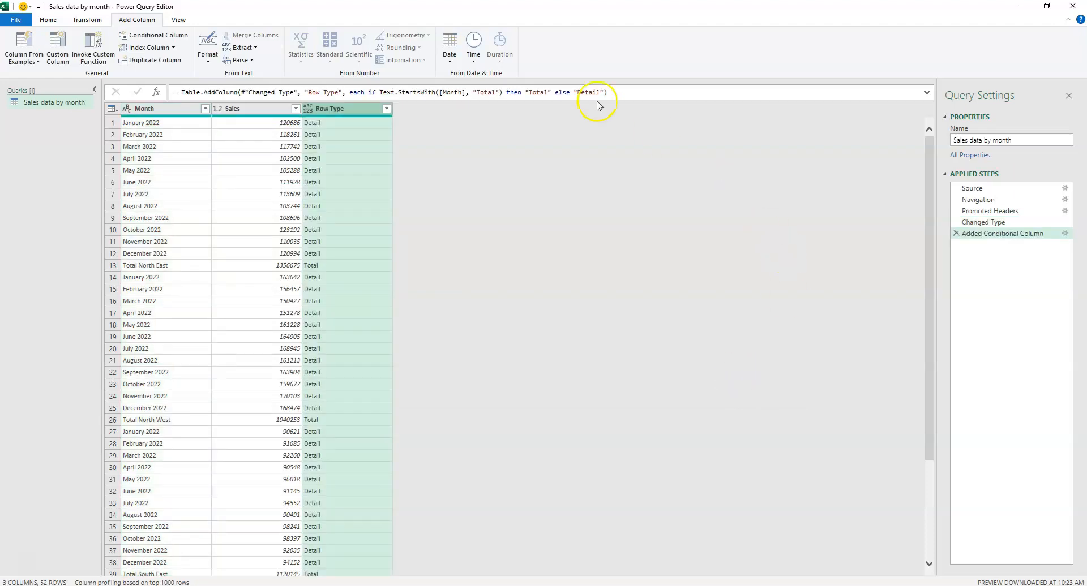
{"action": "left_click", "coordinate": [347, 124]}
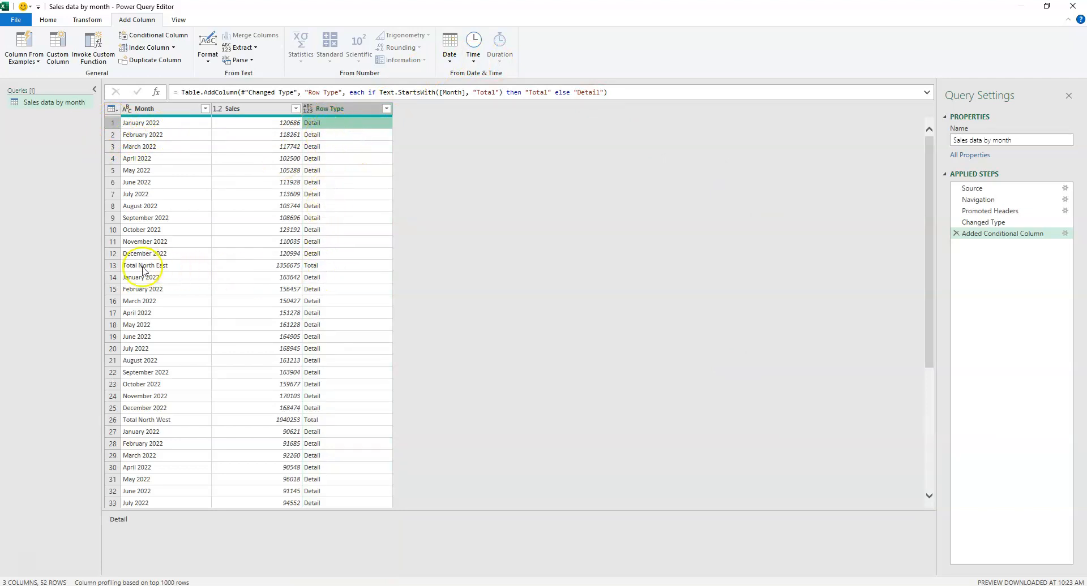
{"action": "left_click", "coordinate": [112, 265]}
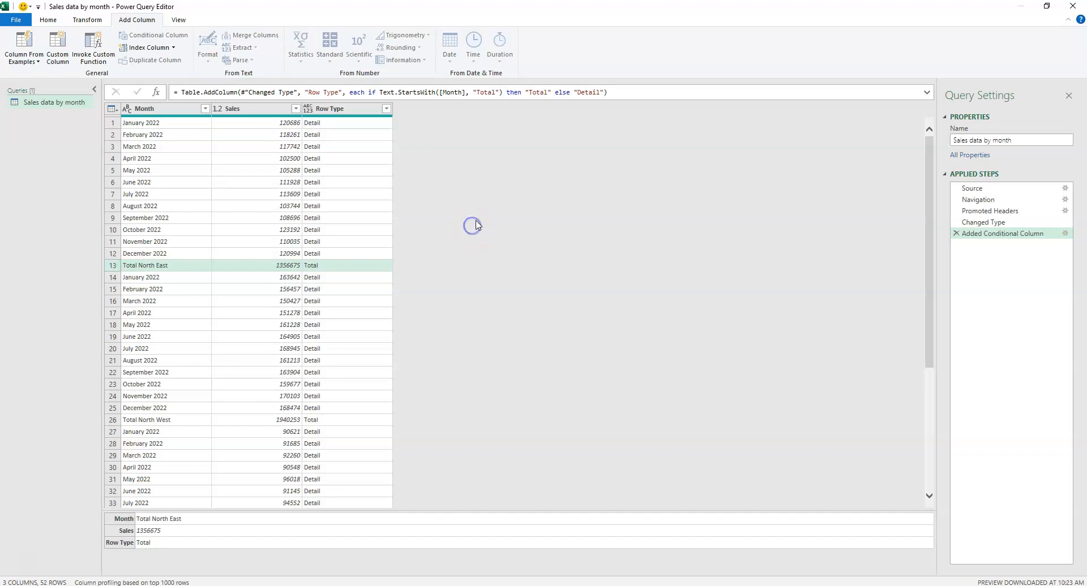
{"action": "left_click", "coordinate": [163, 269]}
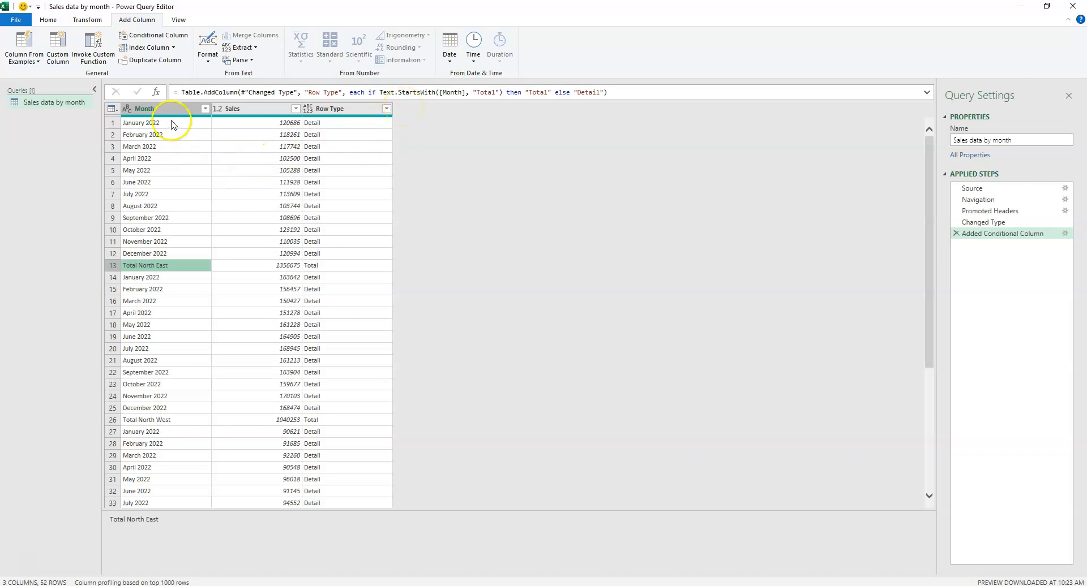
{"action": "left_click", "coordinate": [159, 254]}
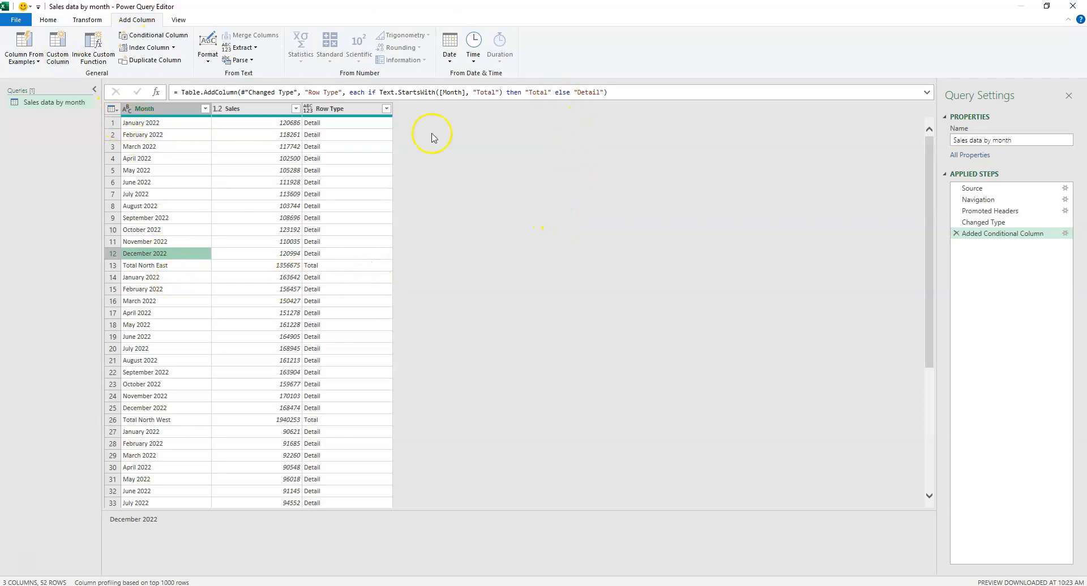
Begin another conditional column named "Region" that tests whether Row Type equals "Total".
{"action": "left_click", "coordinate": [146, 38]}
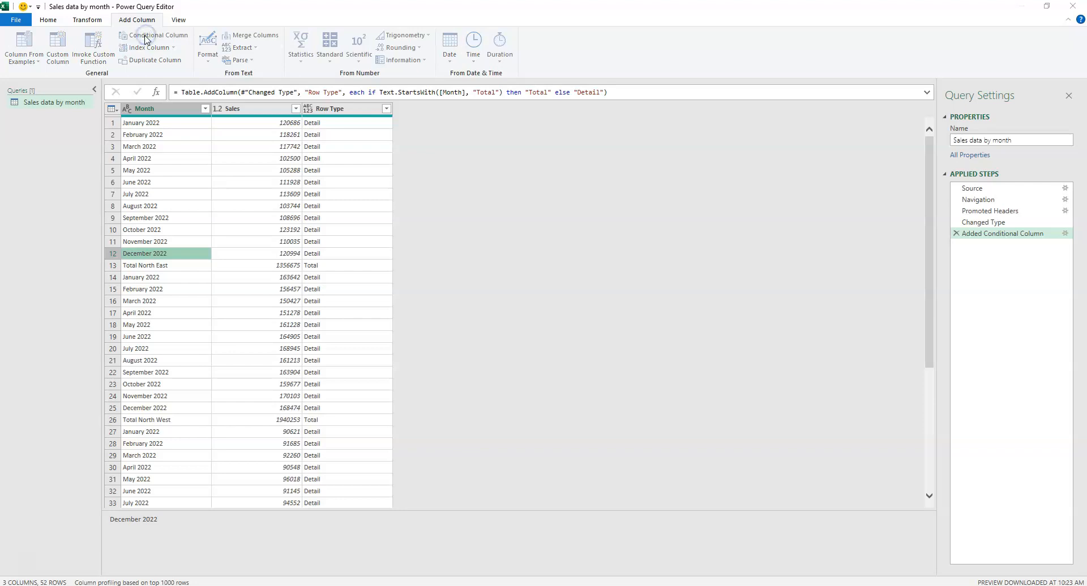
{"action": "double_click", "coordinate": [343, 252]}
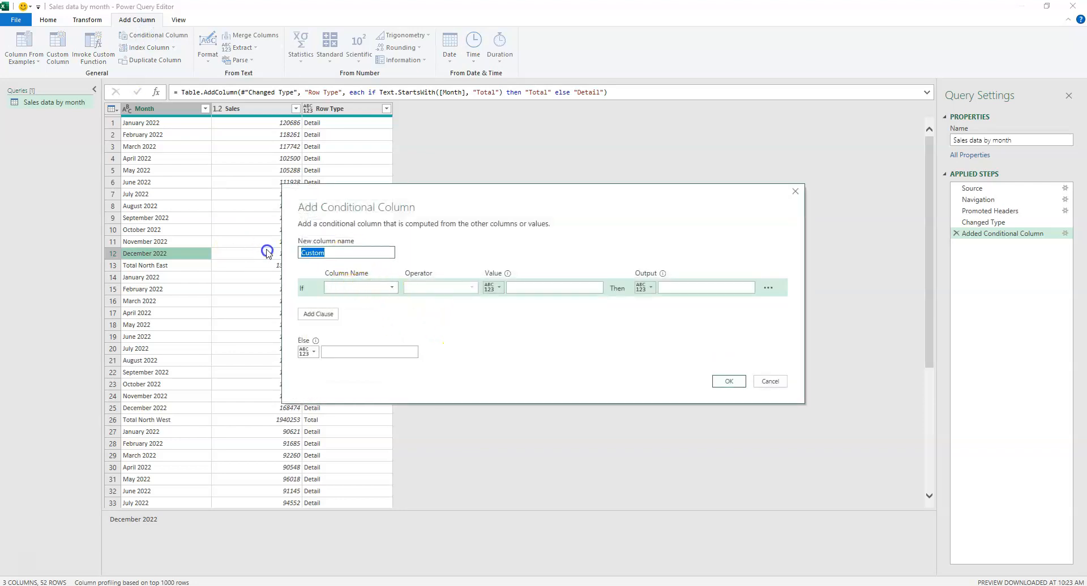
{"action": "type", "text": "Region"}
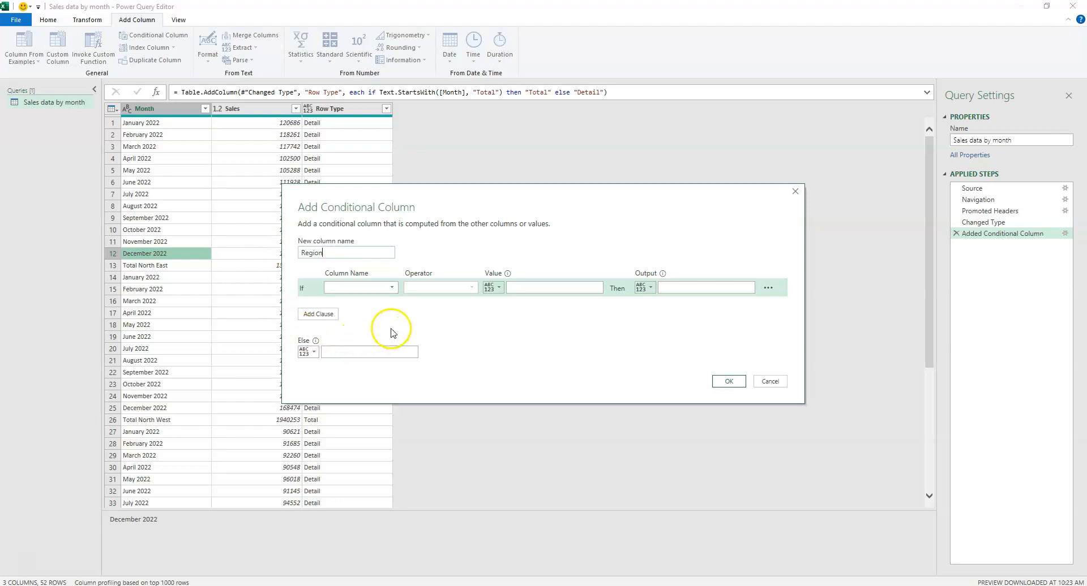
{"action": "left_click", "coordinate": [389, 288]}
{"action": "left_click", "coordinate": [372, 327]}
{"action": "left_click", "coordinate": [372, 287]}
{"action": "left_click", "coordinate": [361, 322]}
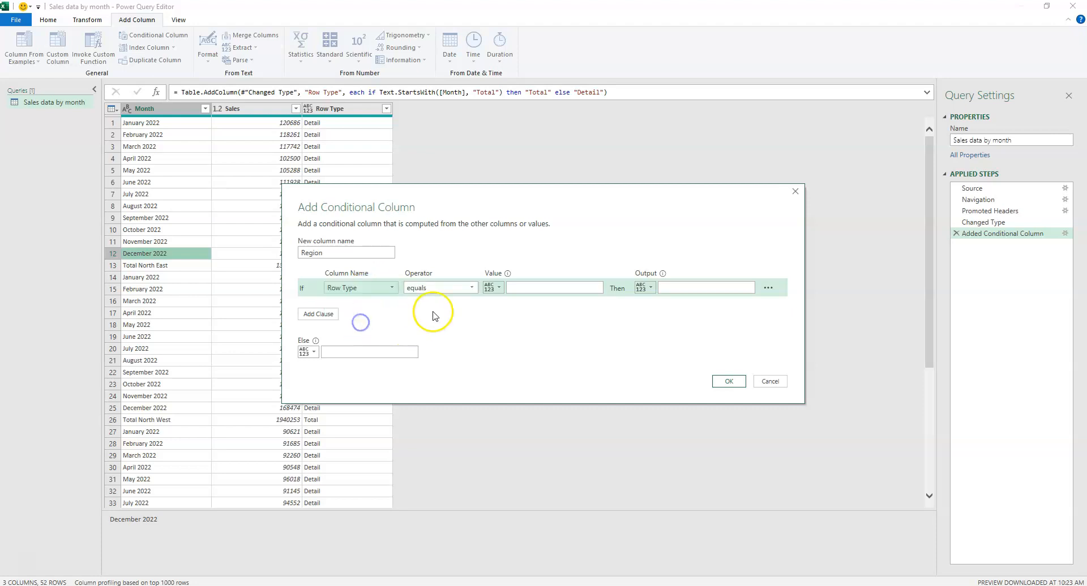
{"action": "left_click", "coordinate": [532, 288]}
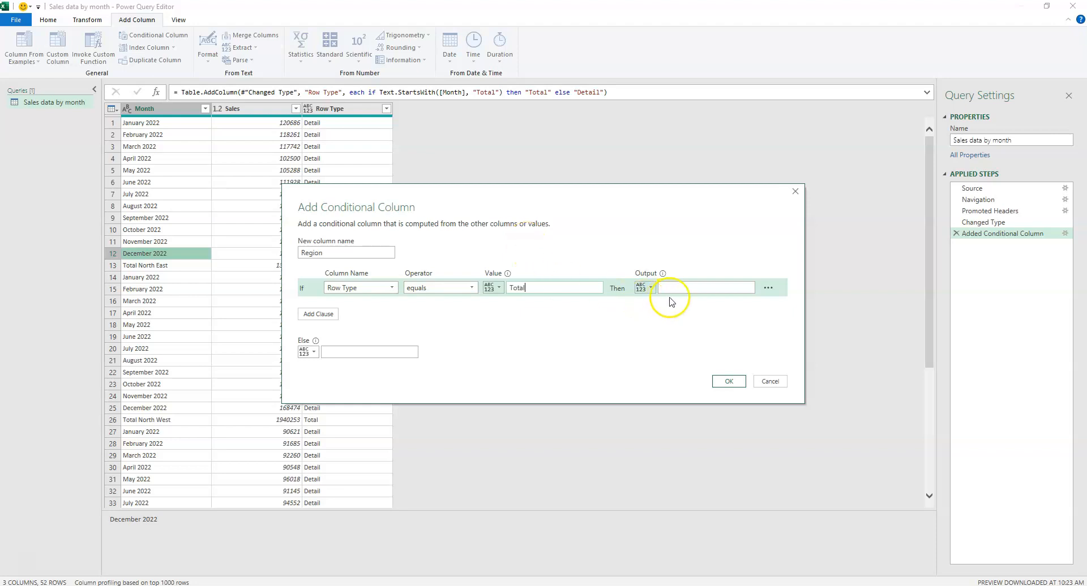
Create the Region column so it outputs the Month column's value for total rows and null otherwise, and check the North East subtotal row.
{"action": "left_click", "coordinate": [683, 288]}
{"action": "left_click", "coordinate": [645, 288]}
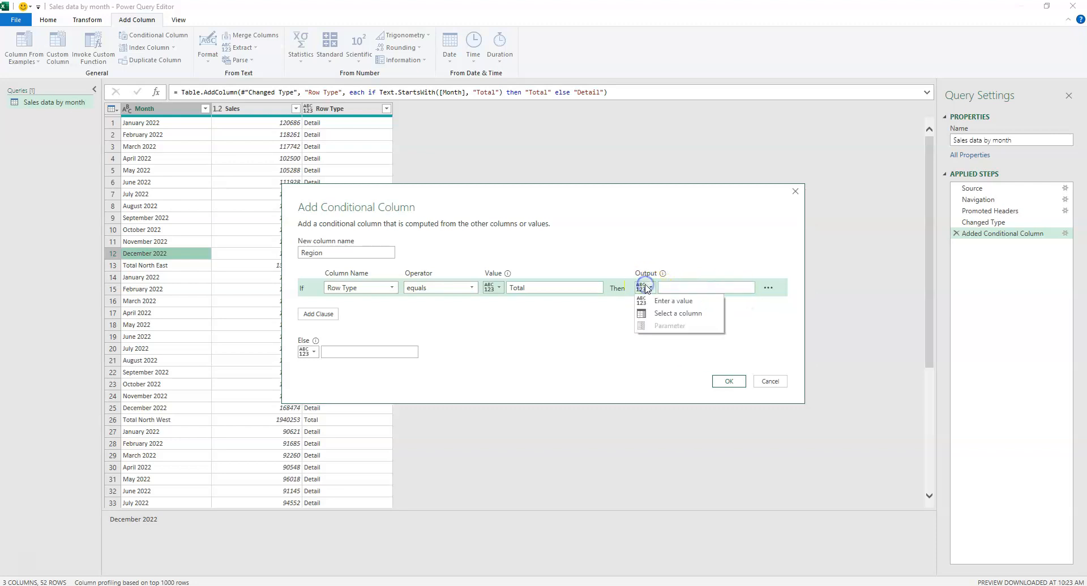
{"action": "left_click", "coordinate": [655, 313]}
{"action": "left_click", "coordinate": [691, 288]}
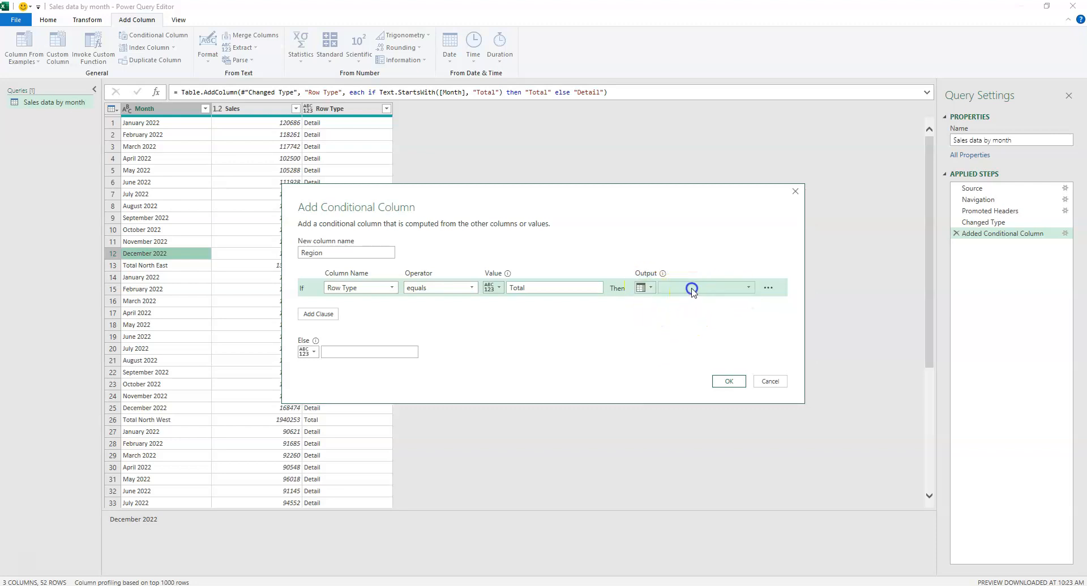
{"action": "left_click", "coordinate": [692, 299]}
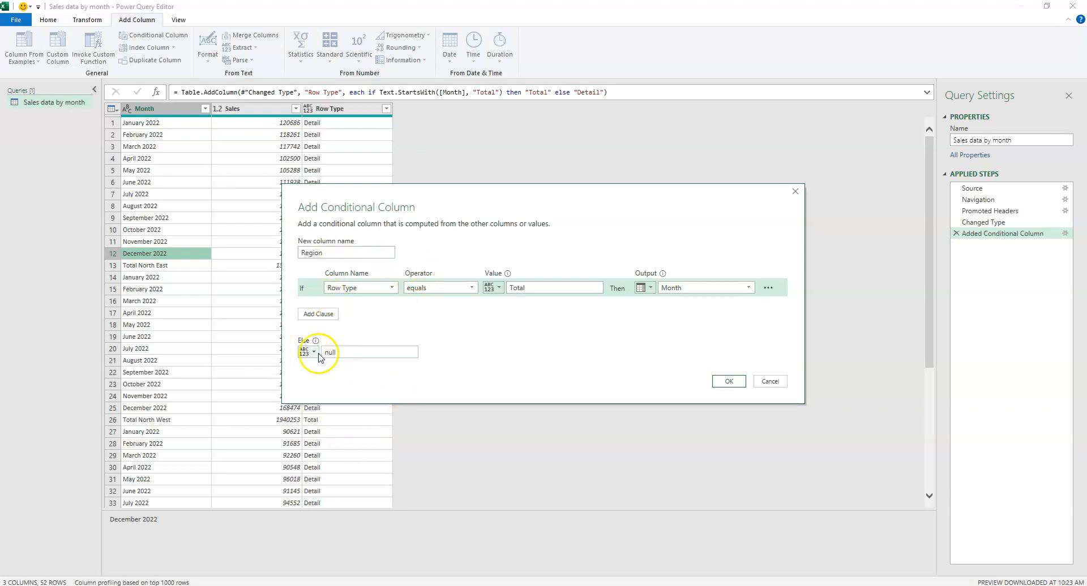
{"action": "left_click", "coordinate": [726, 380]}
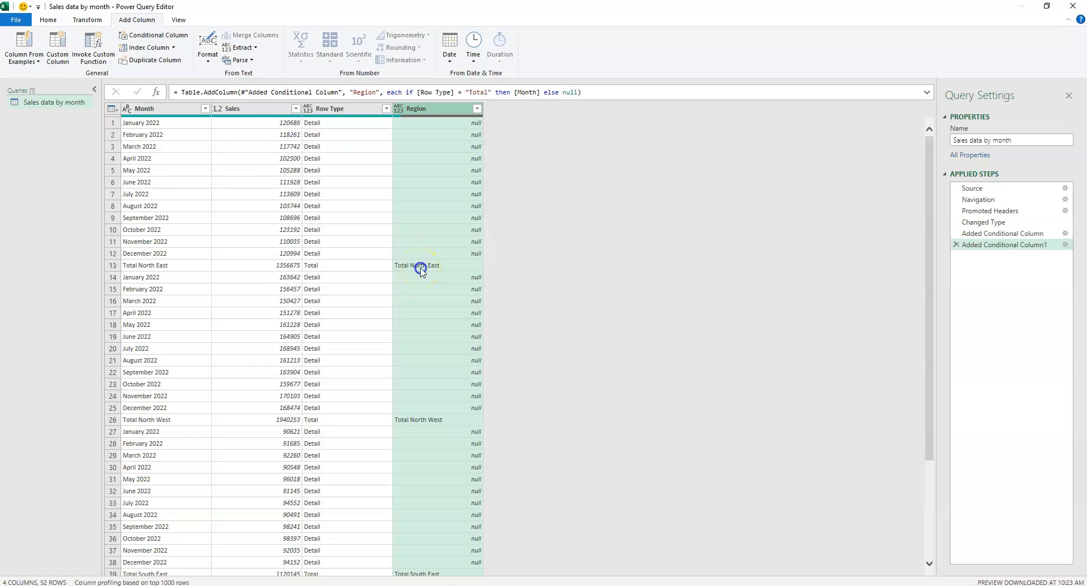
{"action": "left_click", "coordinate": [421, 270]}
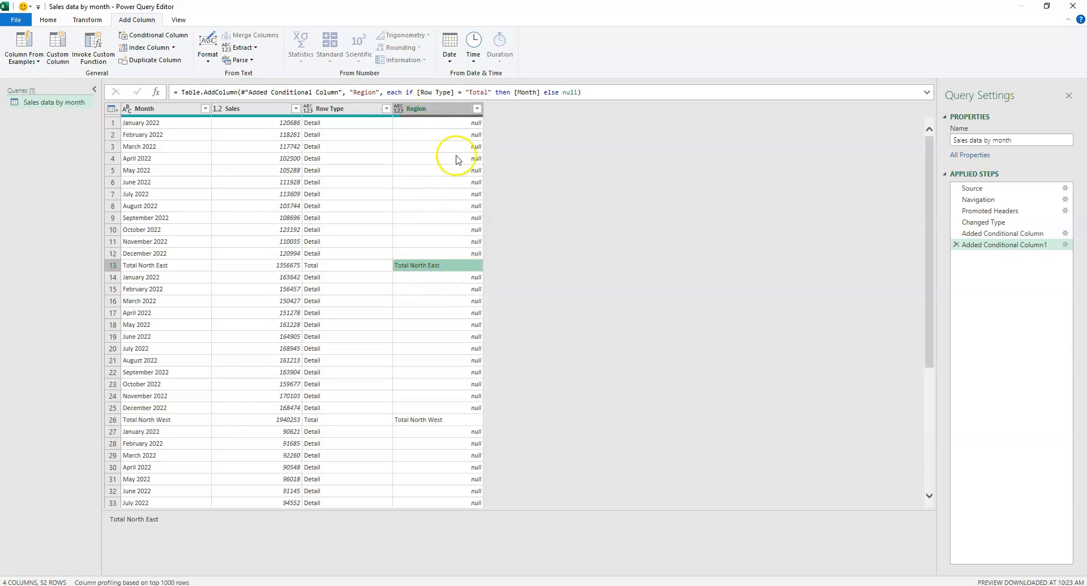
Replace "Total " including its trailing space with nothing throughout the Region column.
{"action": "left_click", "coordinate": [424, 110]}
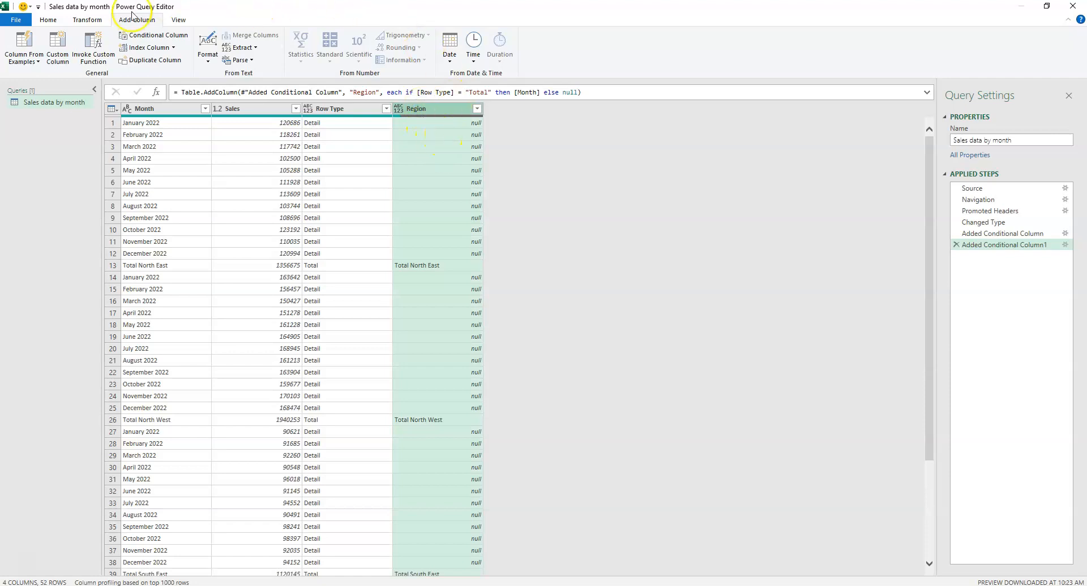
{"action": "left_click", "coordinate": [82, 22]}
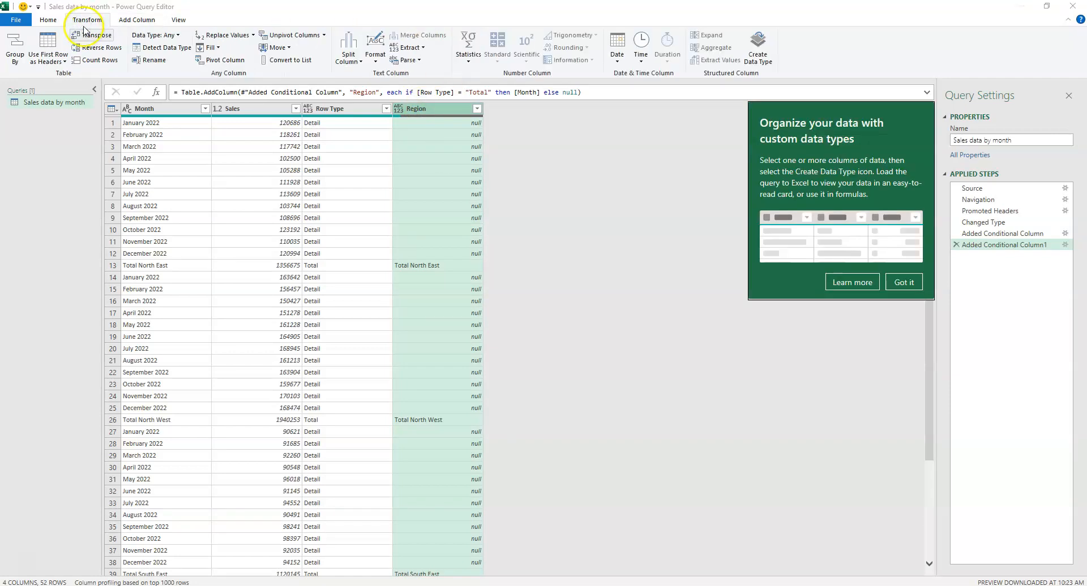
{"action": "left_click", "coordinate": [218, 38]}
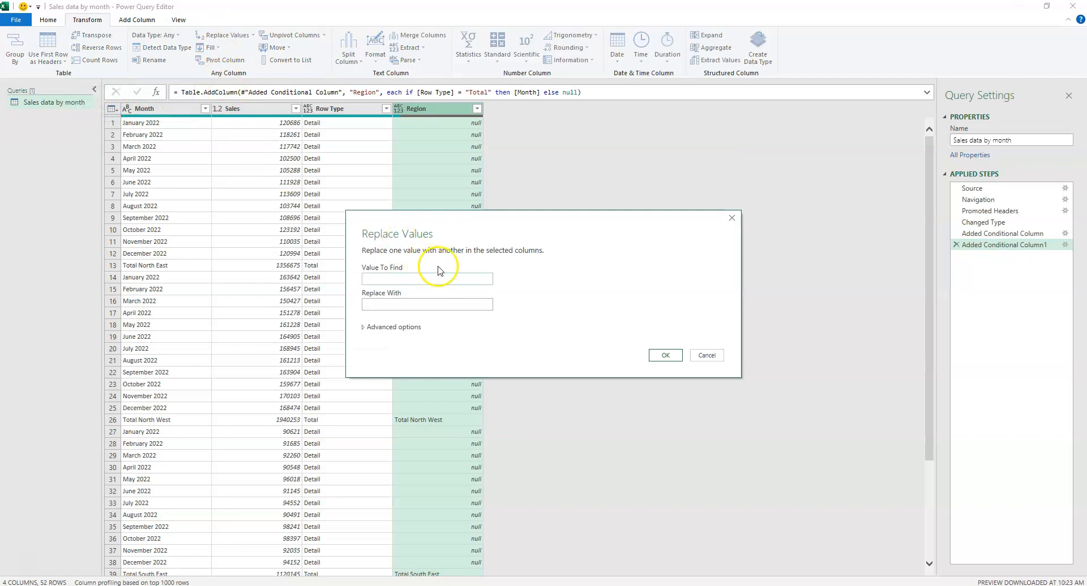
{"action": "left_click", "coordinate": [407, 279]}
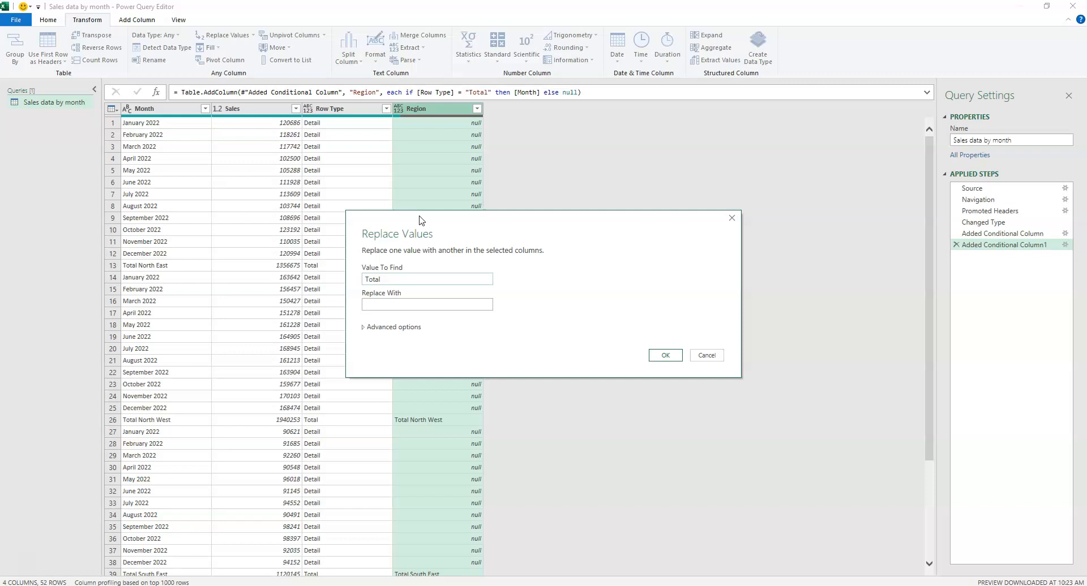
{"action": "left_click", "coordinate": [387, 305]}
{"action": "left_click", "coordinate": [665, 355]}
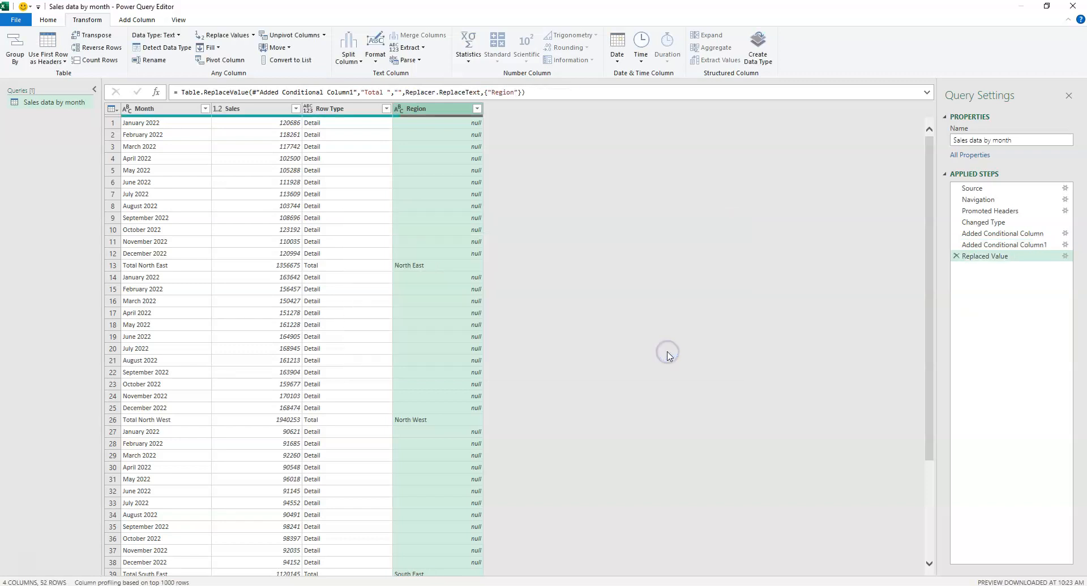
Check the Region values on the North East, North West and South East subtotal rows.
{"action": "left_click", "coordinate": [423, 267]}
{"action": "left_click", "coordinate": [408, 420]}
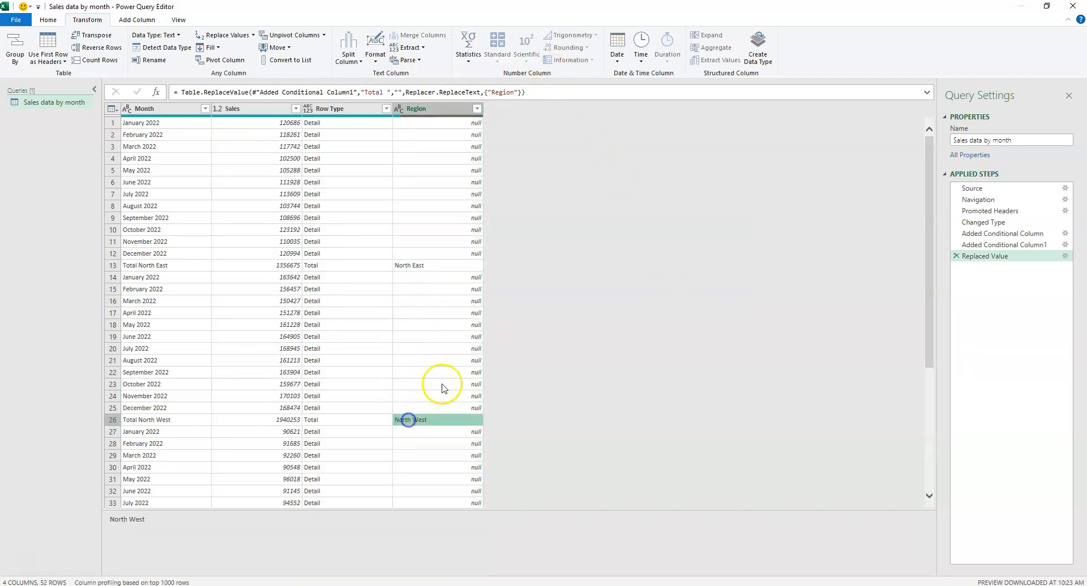
{"action": "scroll", "coordinate": [456, 360], "scroll_direction": "down", "scroll_amount": 6}
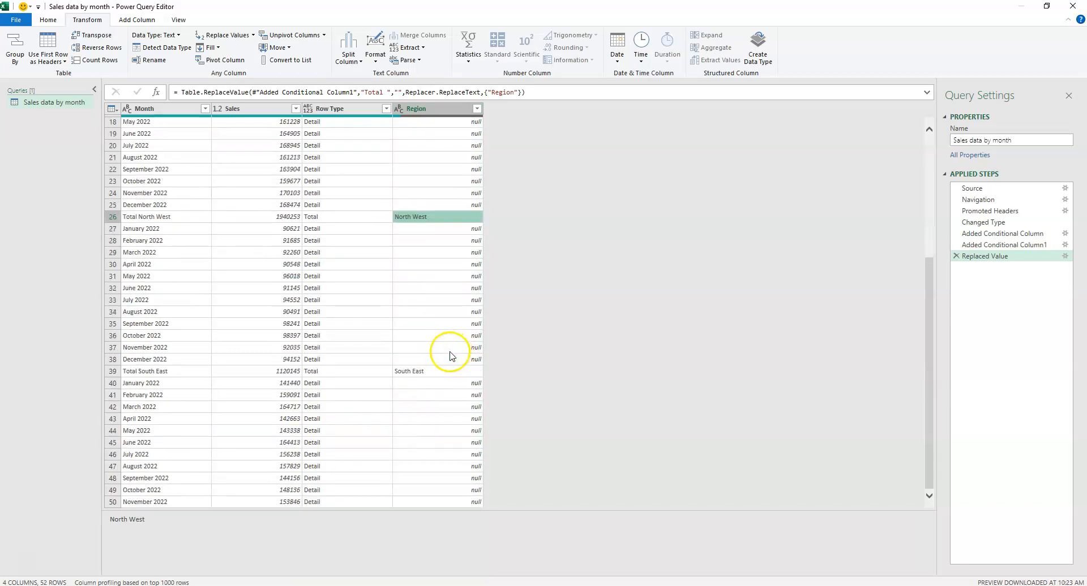
{"action": "scroll", "coordinate": [460, 340], "scroll_direction": "up", "scroll_amount": 6}
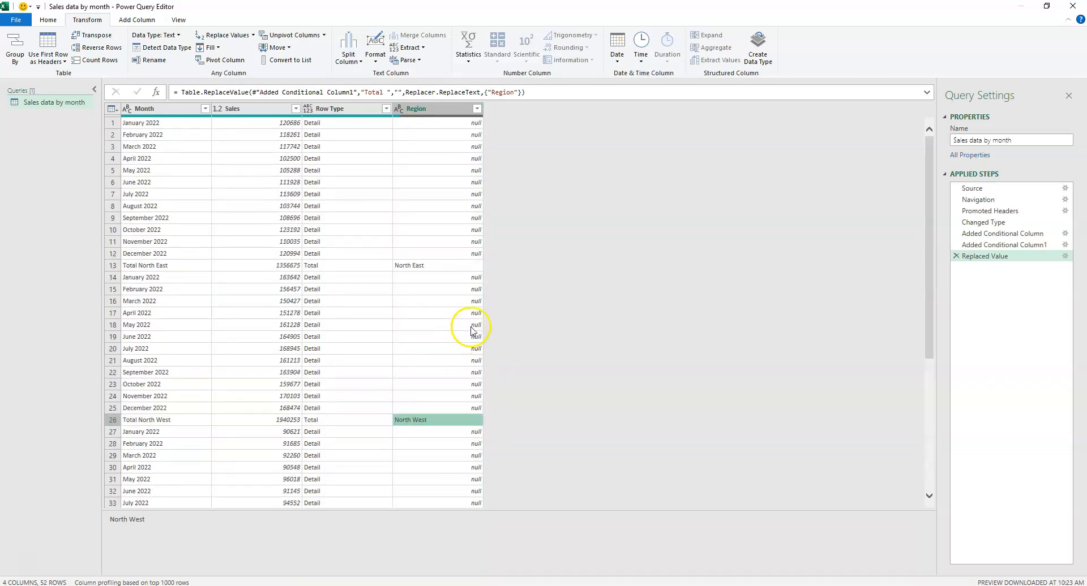
{"action": "left_click", "coordinate": [429, 264]}
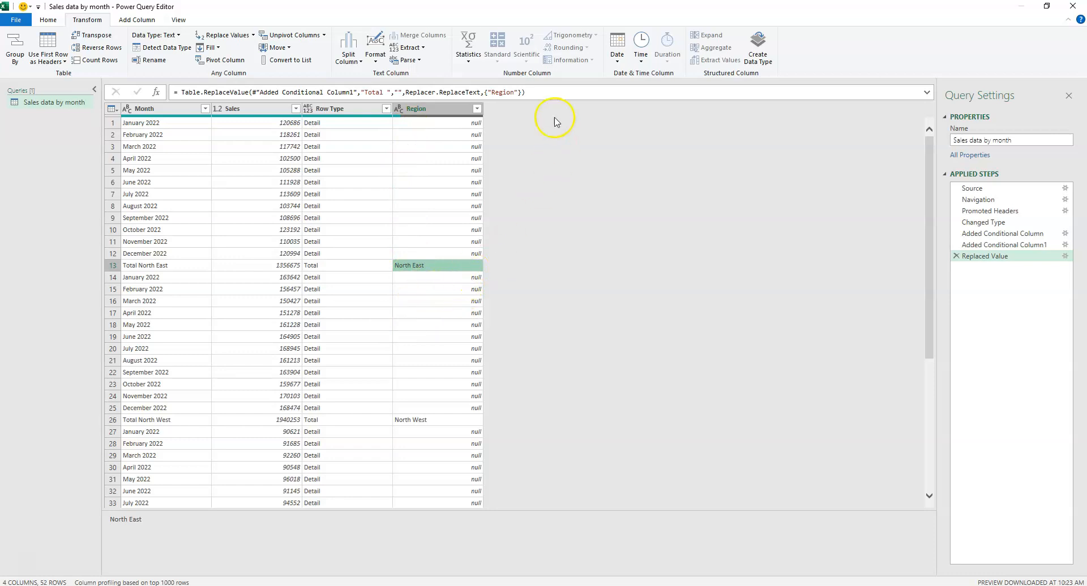
Fill the Region column upward so each subtotal's region name covers the empty detail rows above it.
{"action": "left_click", "coordinate": [423, 110]}
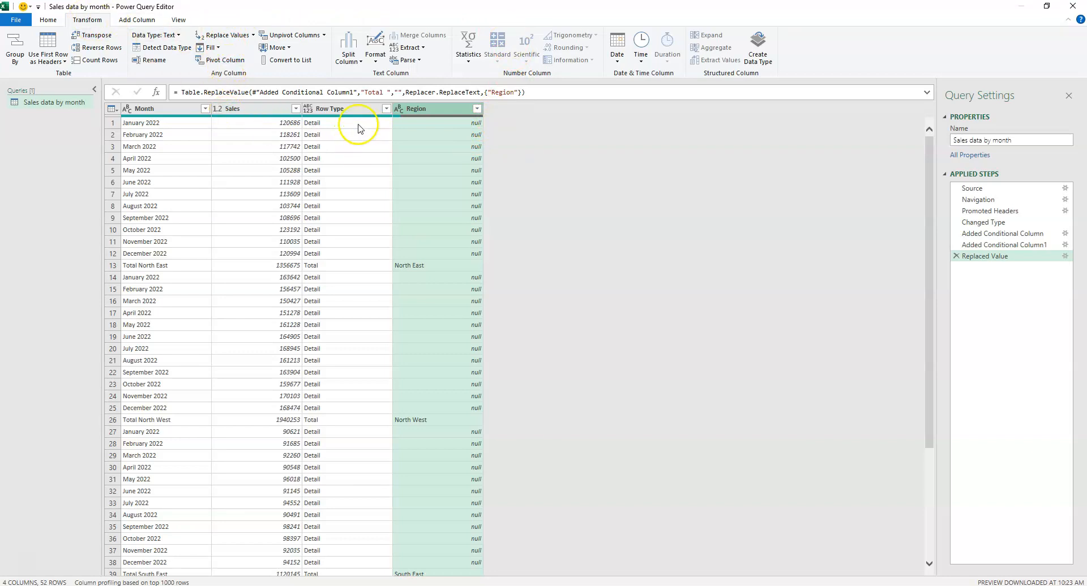
{"action": "left_click", "coordinate": [216, 49]}
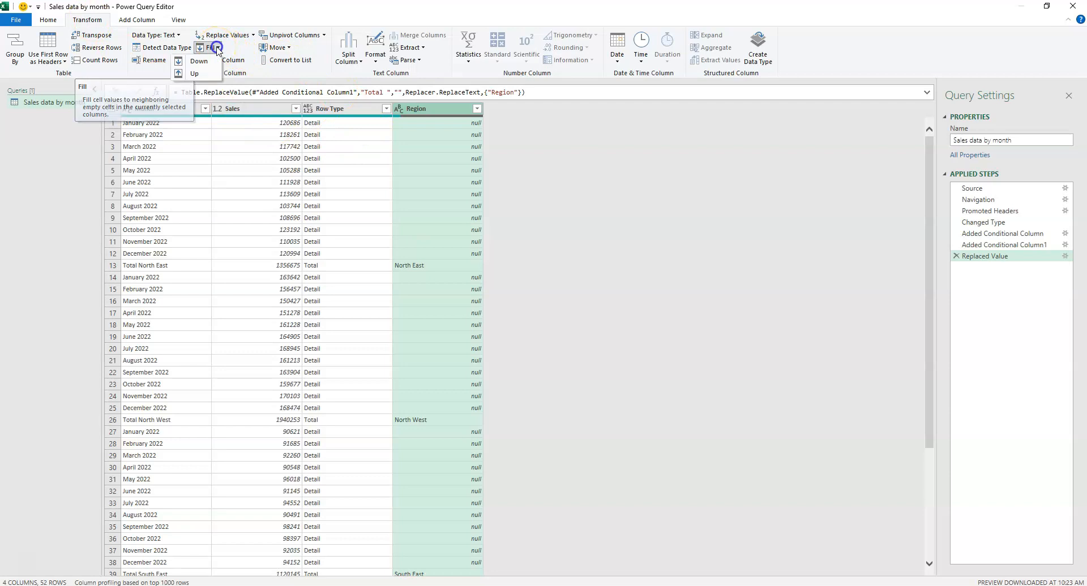
{"action": "left_click", "coordinate": [204, 74]}
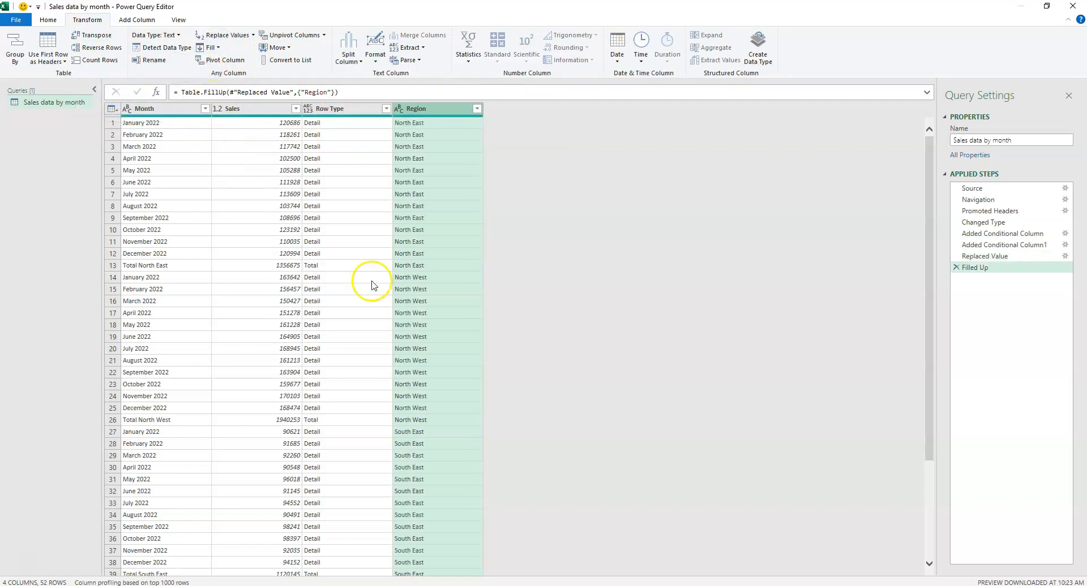
Inspect the filled Region values on the first row of each region and on the North East subtotal row.
{"action": "left_click", "coordinate": [433, 122]}
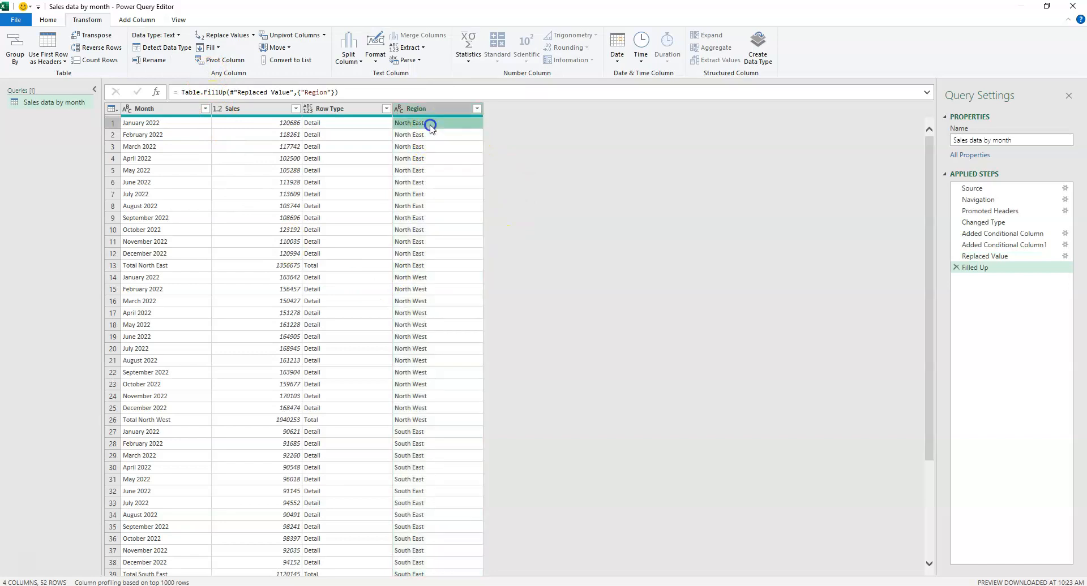
{"action": "left_click", "coordinate": [427, 266]}
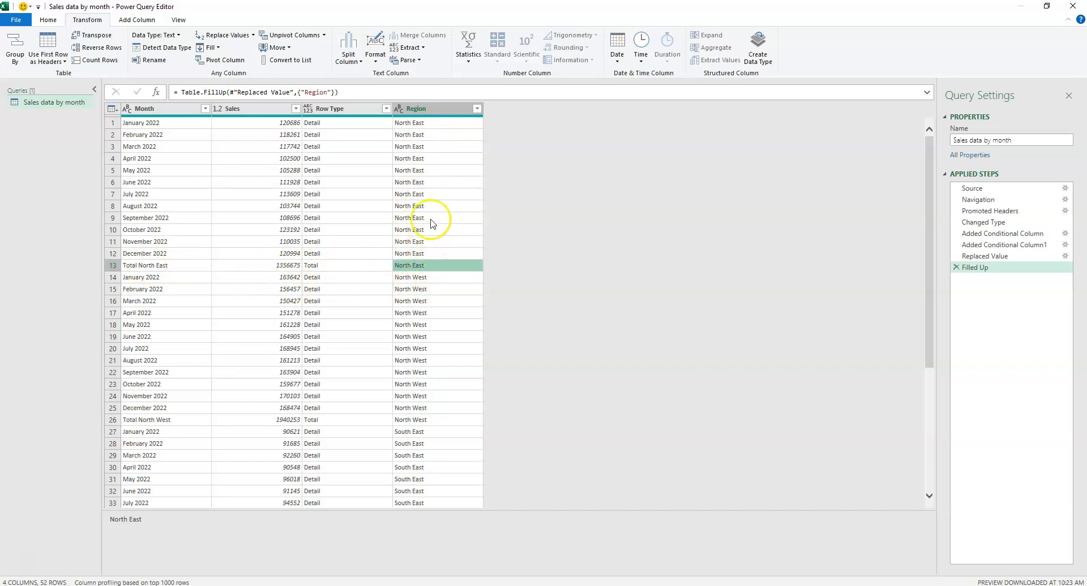
{"action": "left_click", "coordinate": [416, 277]}
{"action": "scroll", "coordinate": [420, 317], "scroll_direction": "down", "scroll_amount": 6}
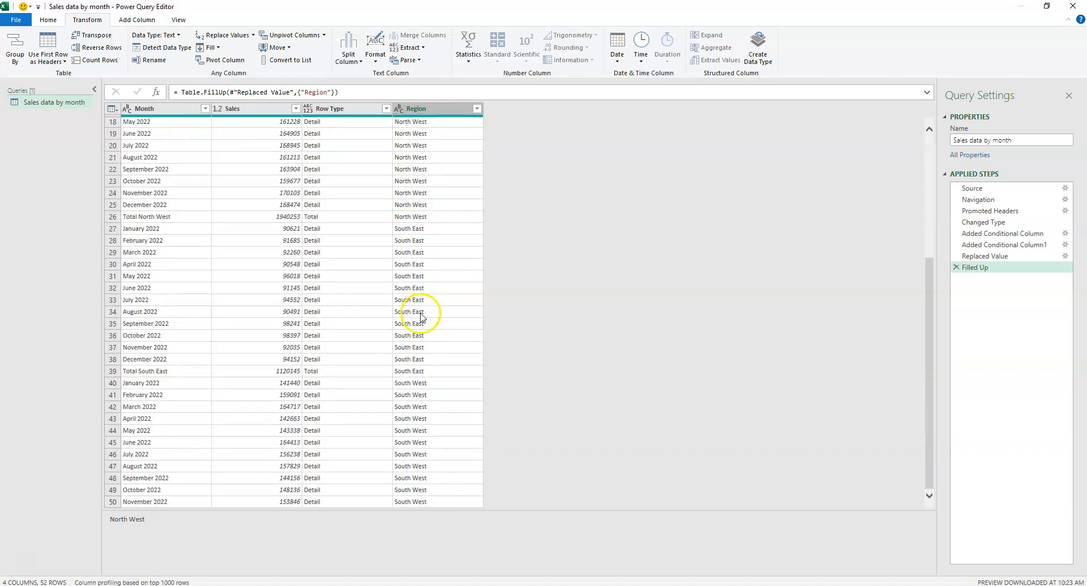
{"action": "left_click", "coordinate": [420, 228]}
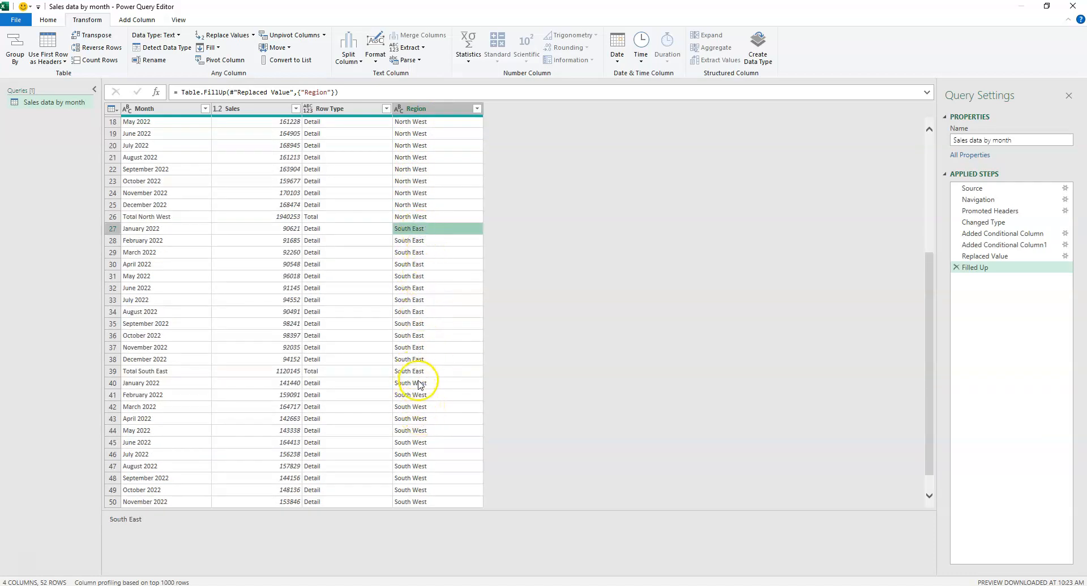
{"action": "left_click", "coordinate": [419, 384]}
{"action": "scroll", "coordinate": [458, 343], "scroll_direction": "up", "scroll_amount": 6}
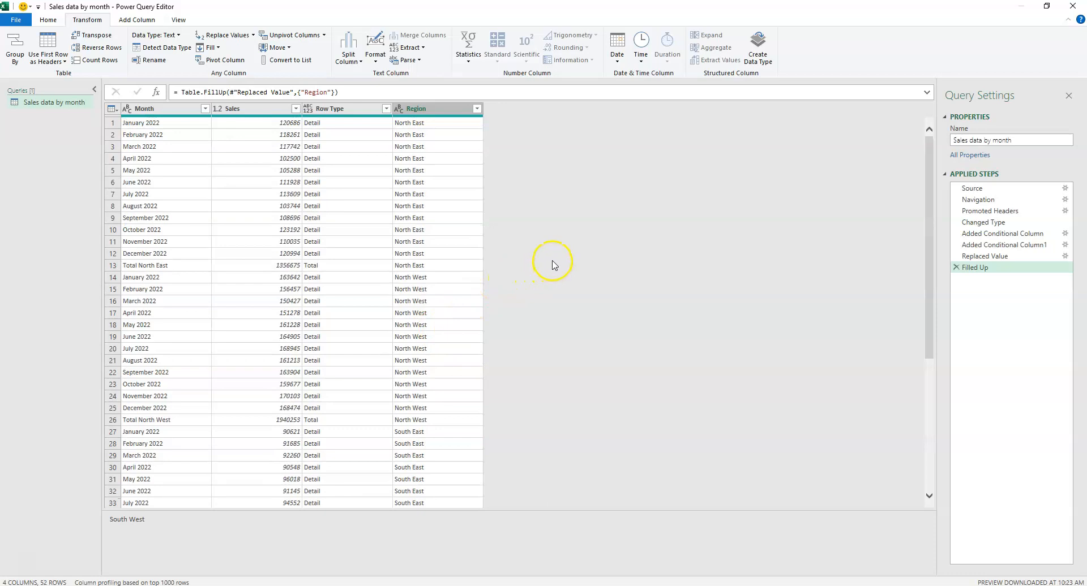
Filter the Row Type column to exclude "Total" rows, and check the months where North East meets North West.
{"action": "left_click", "coordinate": [334, 109]}
{"action": "left_click", "coordinate": [386, 109]}
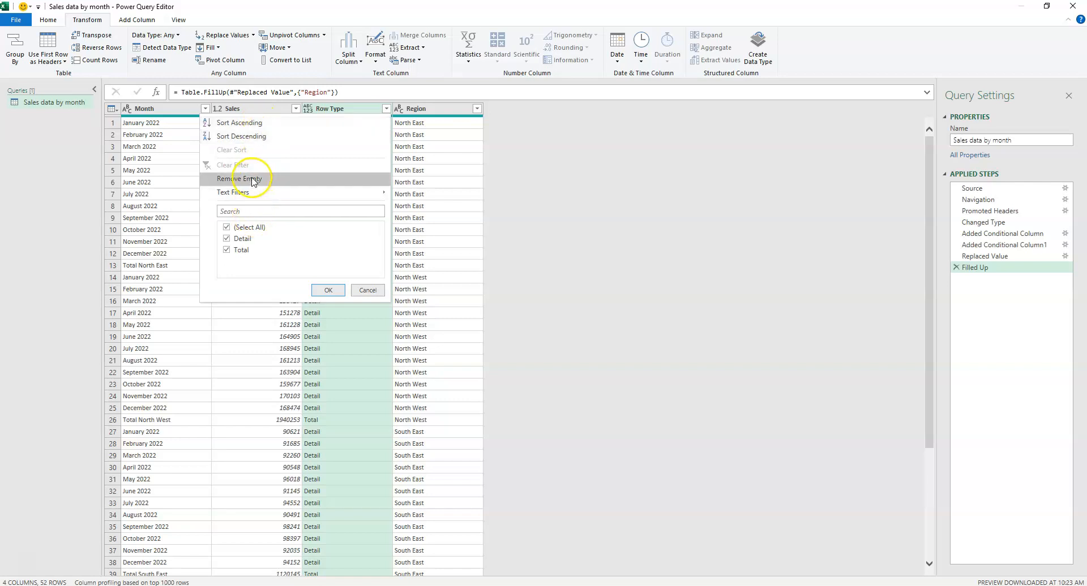
{"action": "left_click", "coordinate": [227, 251]}
{"action": "left_click", "coordinate": [331, 291]}
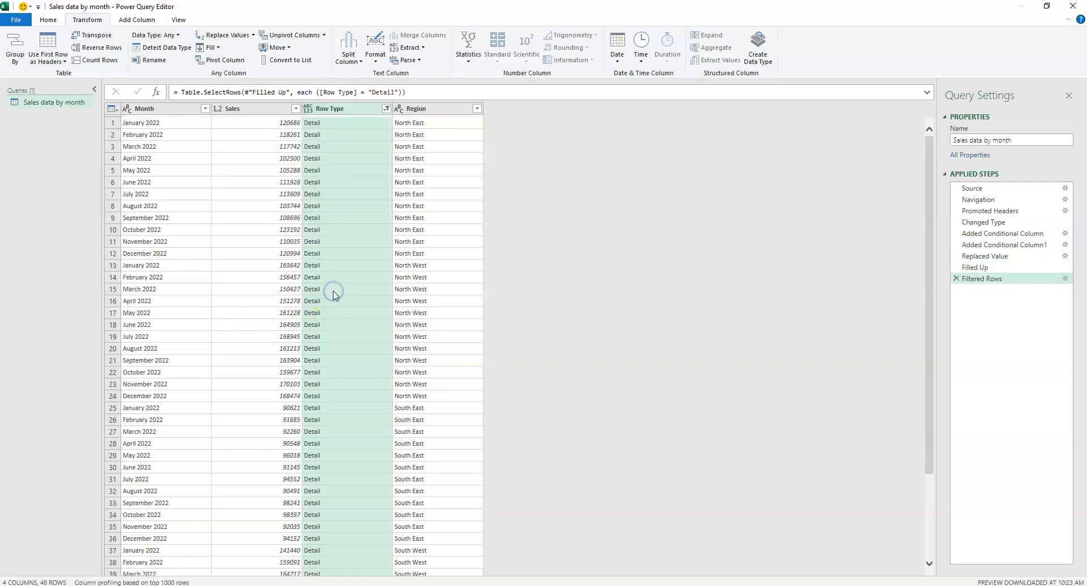
{"action": "left_click", "coordinate": [144, 124]}
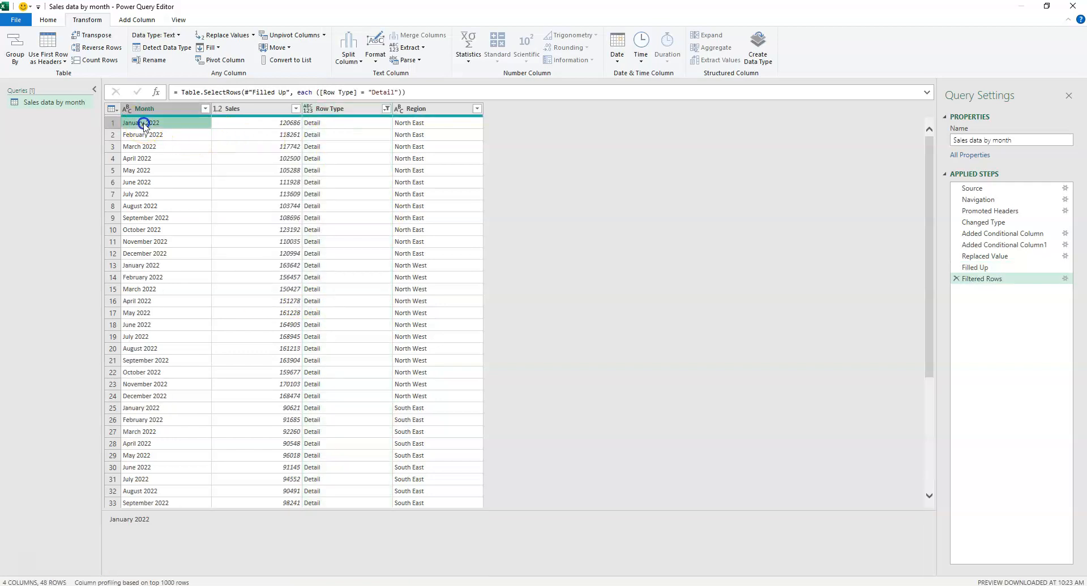
{"action": "left_click", "coordinate": [141, 268]}
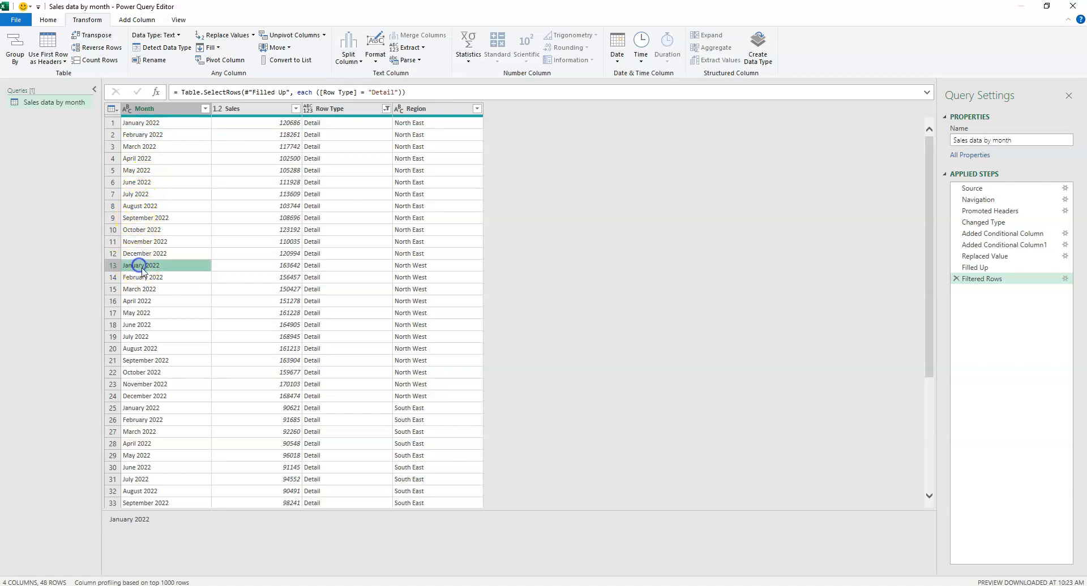
{"action": "left_click", "coordinate": [142, 254]}
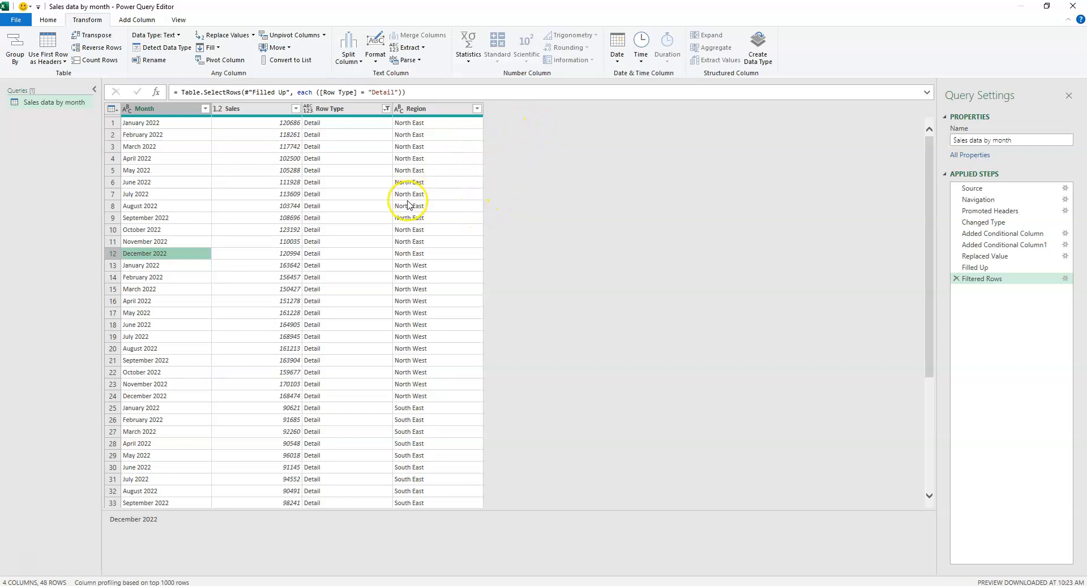
Remove the Row Type column from the query.
{"action": "right_click", "coordinate": [334, 106]}
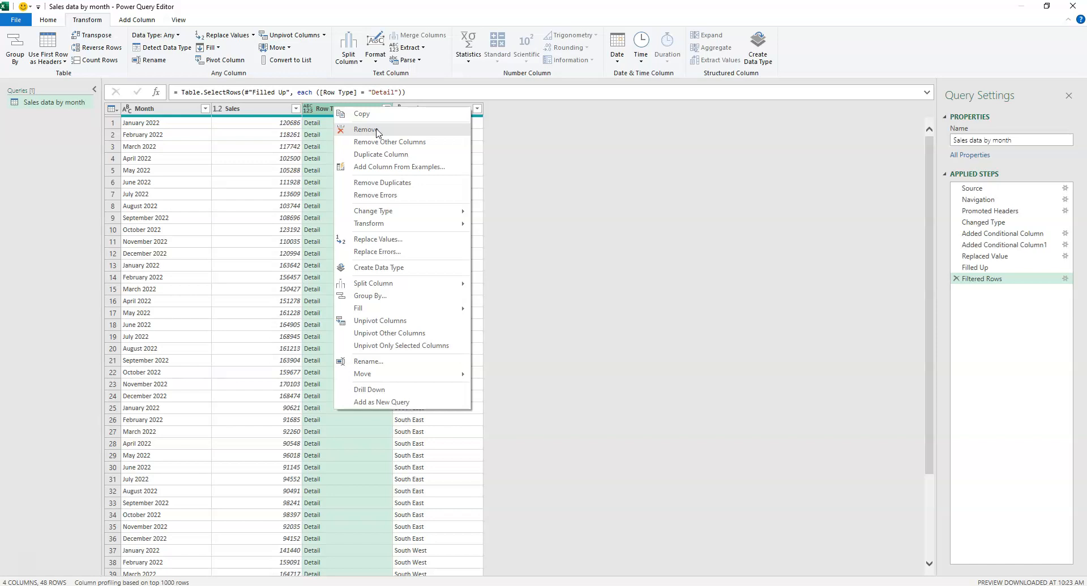
{"action": "left_click", "coordinate": [377, 132]}
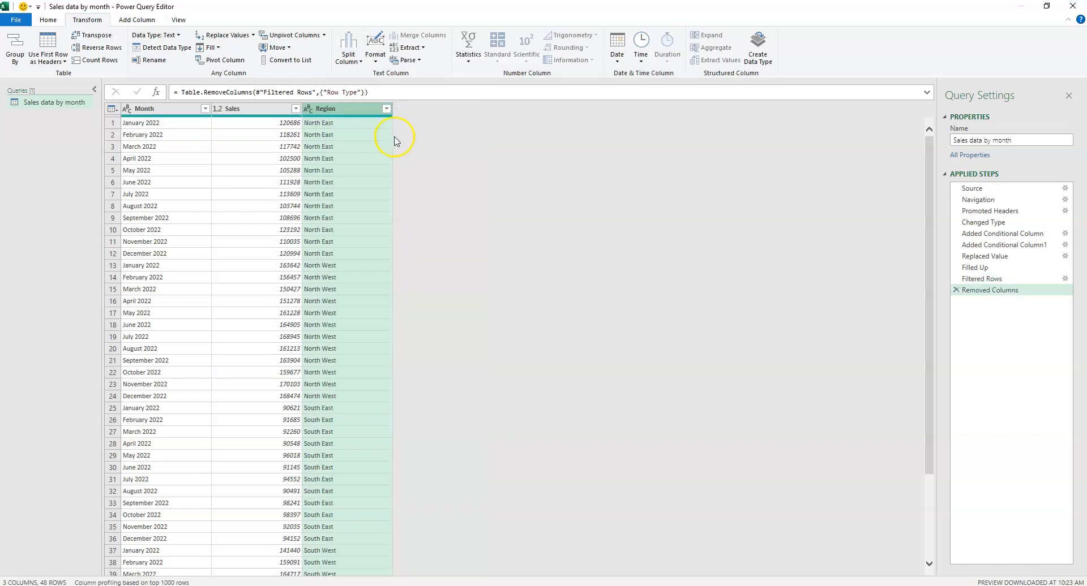
{"action": "left_click", "coordinate": [174, 122]}
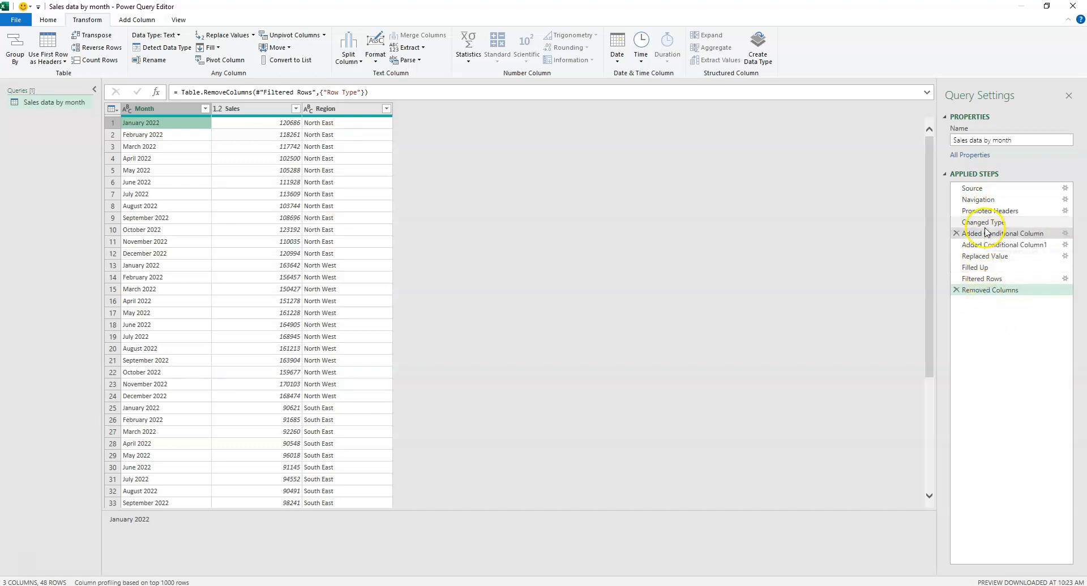
Rename the applied step "Added Conditional Column" as "Added Row Type Column".
{"action": "left_click", "coordinate": [985, 235]}
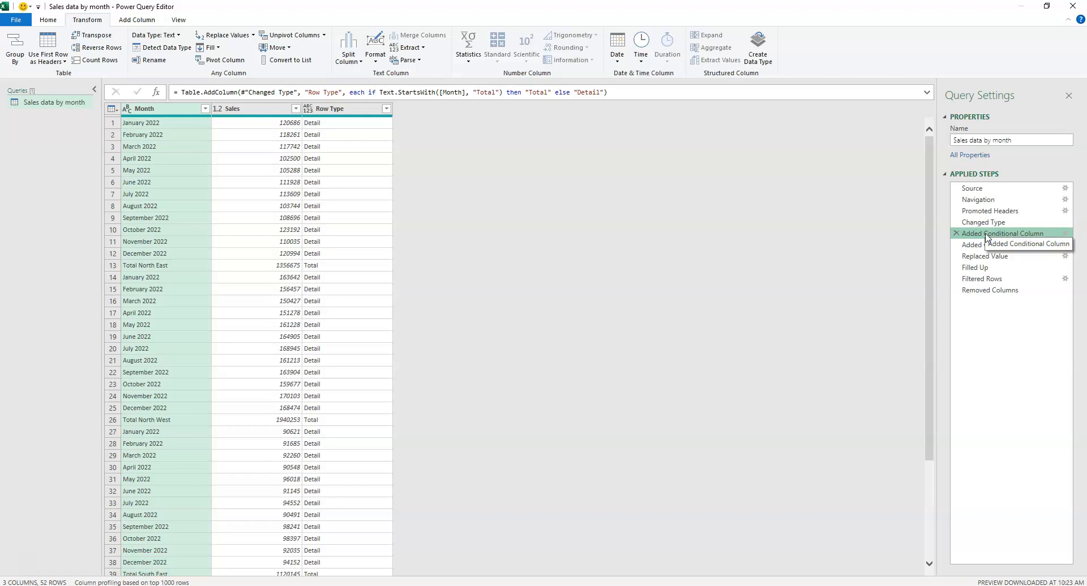
{"action": "left_click_drag", "start_coordinate": [1023, 253], "coordinate": [982, 242]}
{"action": "right_click", "coordinate": [985, 235]}
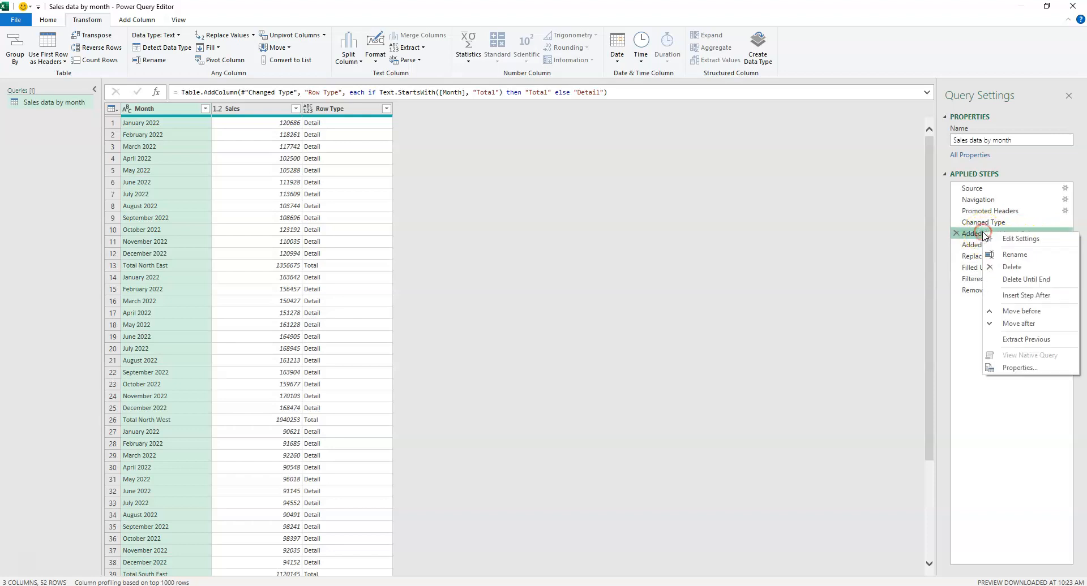
{"action": "left_click", "coordinate": [1014, 254]}
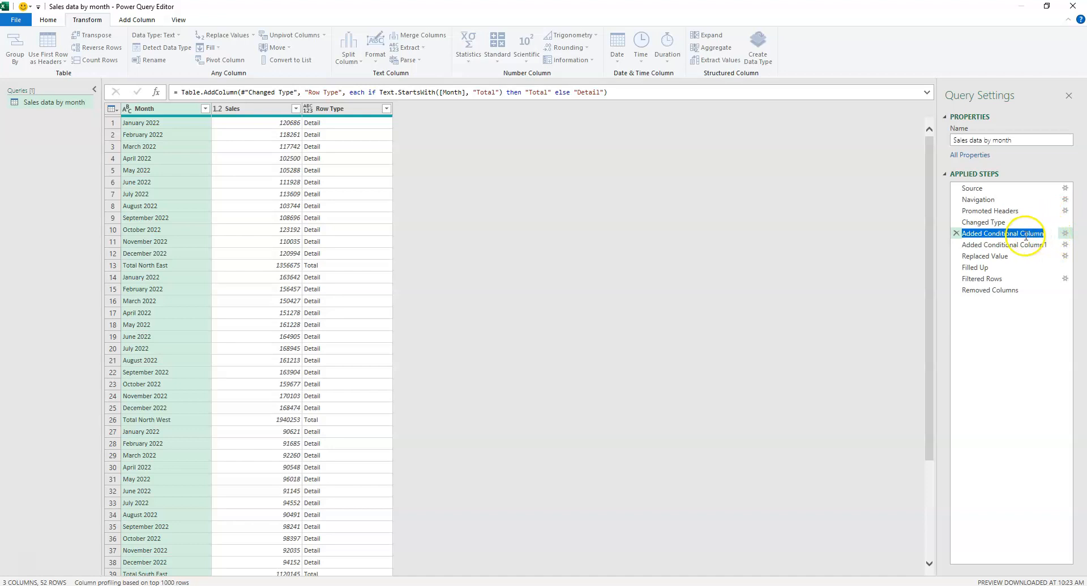
{"action": "double_click", "coordinate": [1000, 234]}
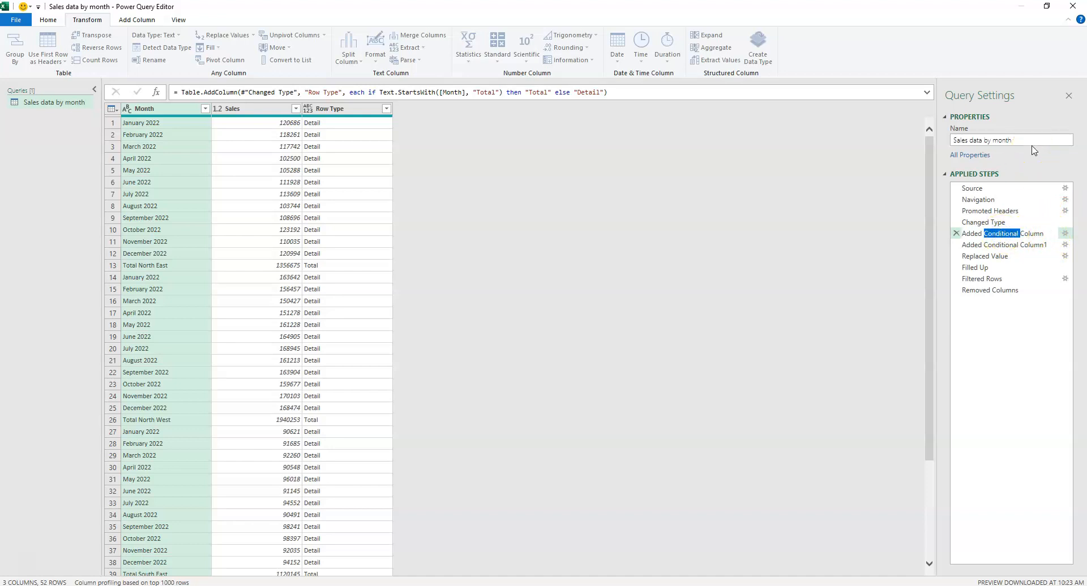
{"action": "type", "text": "Row Type"}
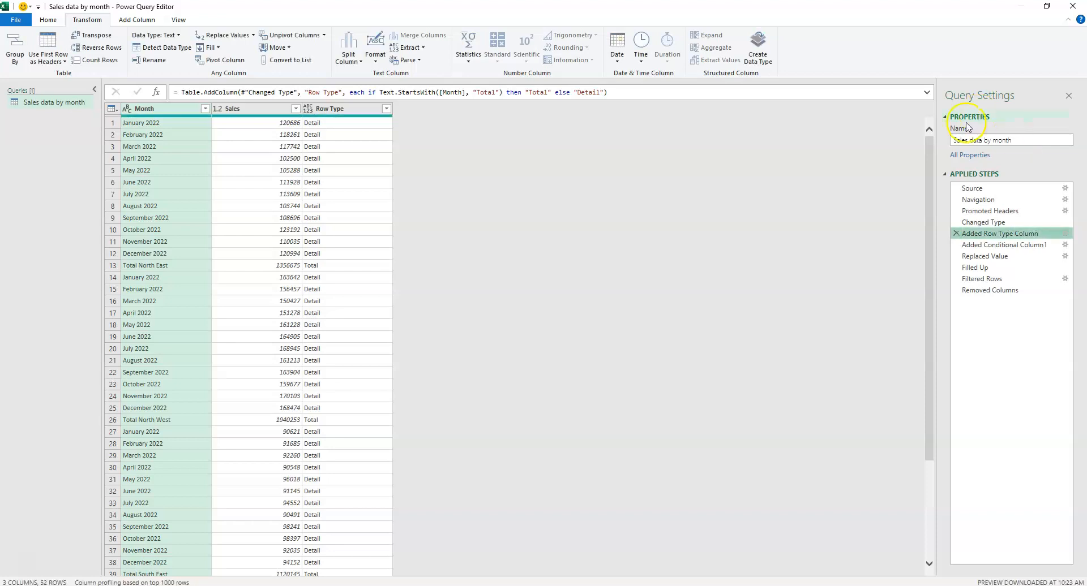
Rename the applied step "Added Conditional Column1" as "Added Region Column".
{"action": "left_click", "coordinate": [979, 245]}
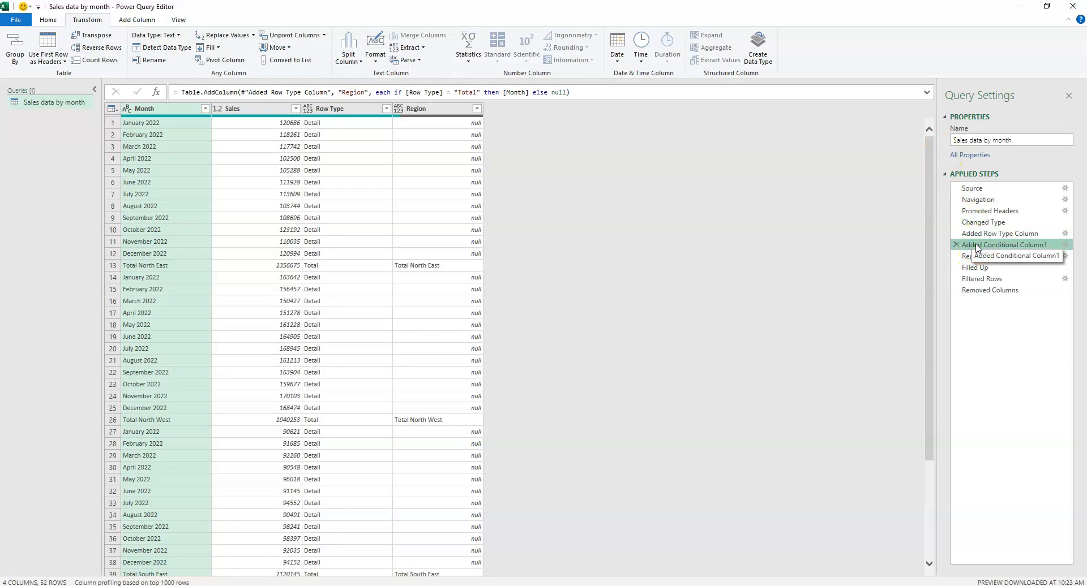
{"action": "right_click", "coordinate": [975, 249]}
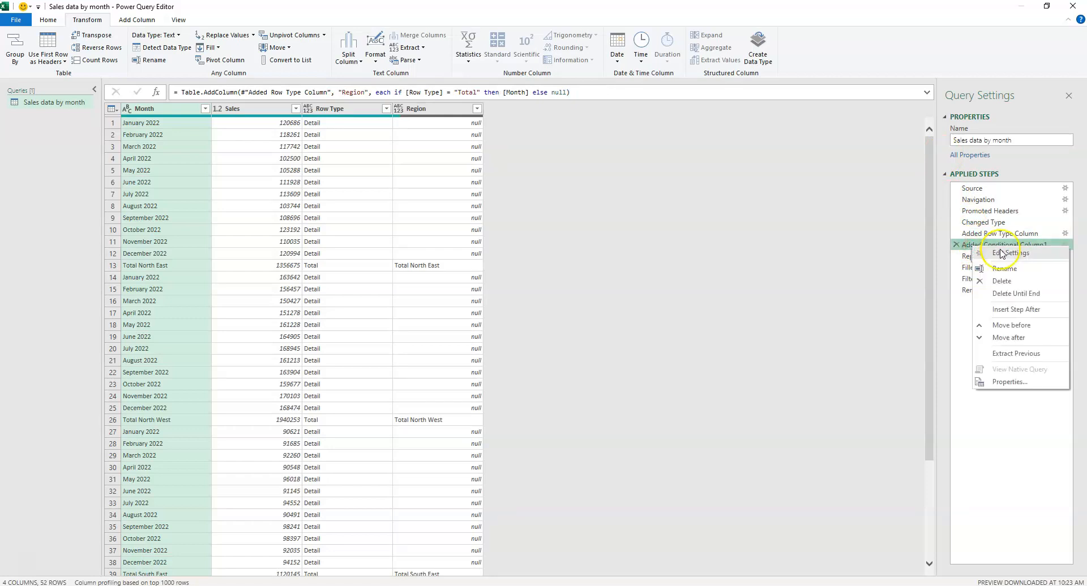
{"action": "left_click", "coordinate": [1006, 270]}
{"action": "left_click", "coordinate": [1024, 246]}
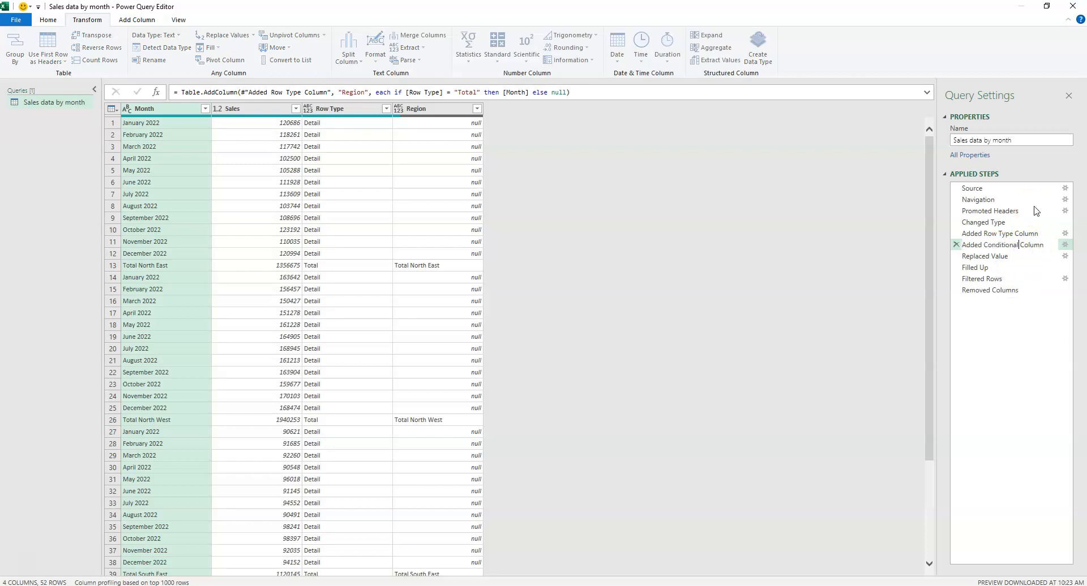
{"action": "key", "text": "BackSpace"}
{"action": "key", "text": "BackSpace"}
{"action": "key", "text": "BackSpace"}
{"action": "key", "text": "BackSpace"}
{"action": "key", "text": "BackSpace"}
{"action": "key", "text": "BackSpace"}
{"action": "key", "text": "BackSpace"}
{"action": "key", "text": "BackSpace"}
{"action": "key", "text": "BackSpace"}
{"action": "key", "text": "BackSpace"}
{"action": "key", "text": "BackSpace"}
{"action": "key", "text": "Return"}
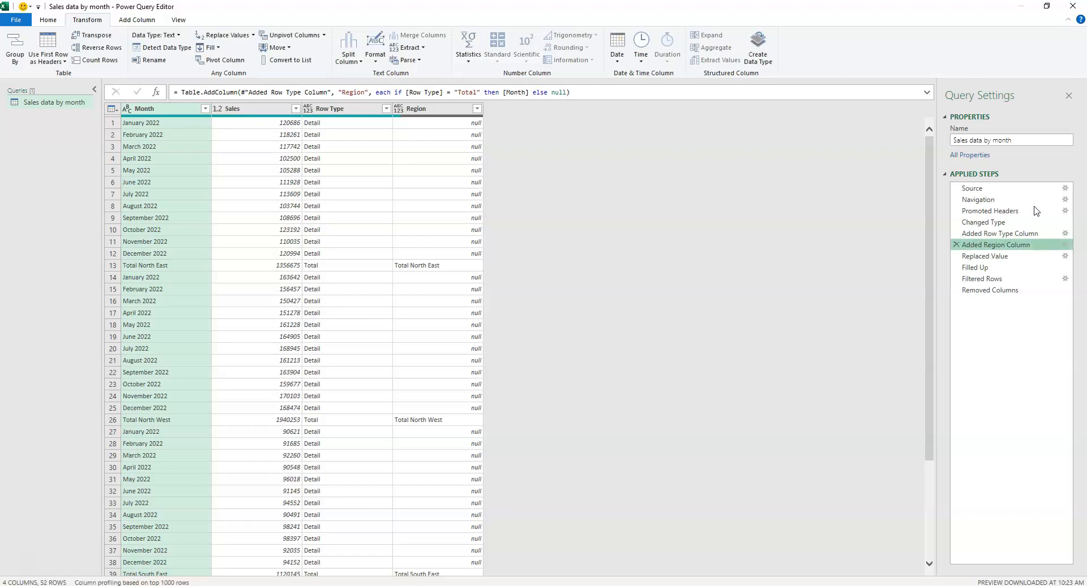
Rename the applied step "Replaced Value" as "Remove Total prefix".
{"action": "left_click", "coordinate": [1007, 256]}
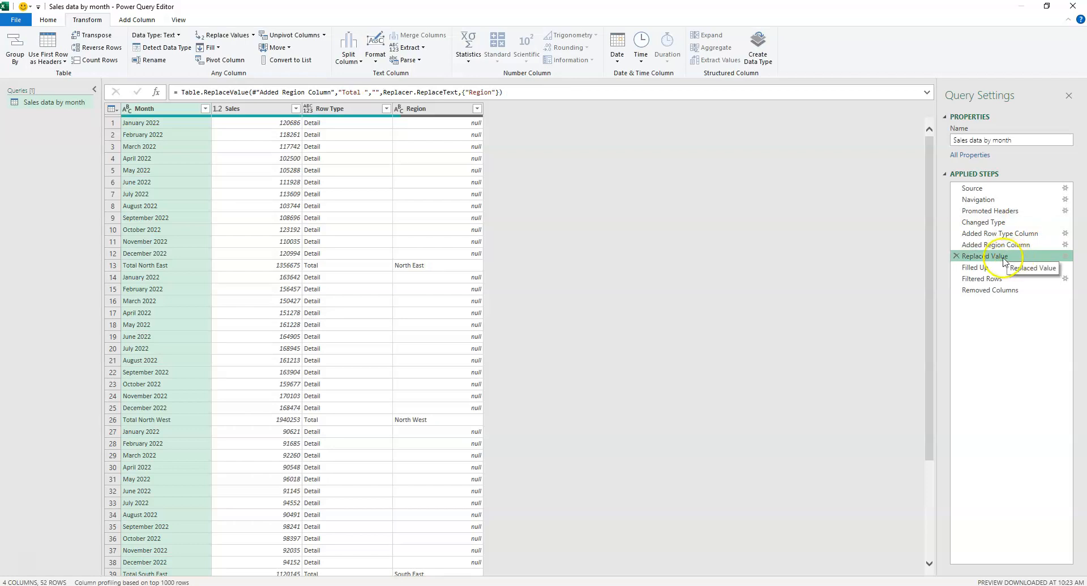
{"action": "right_click", "coordinate": [996, 260]}
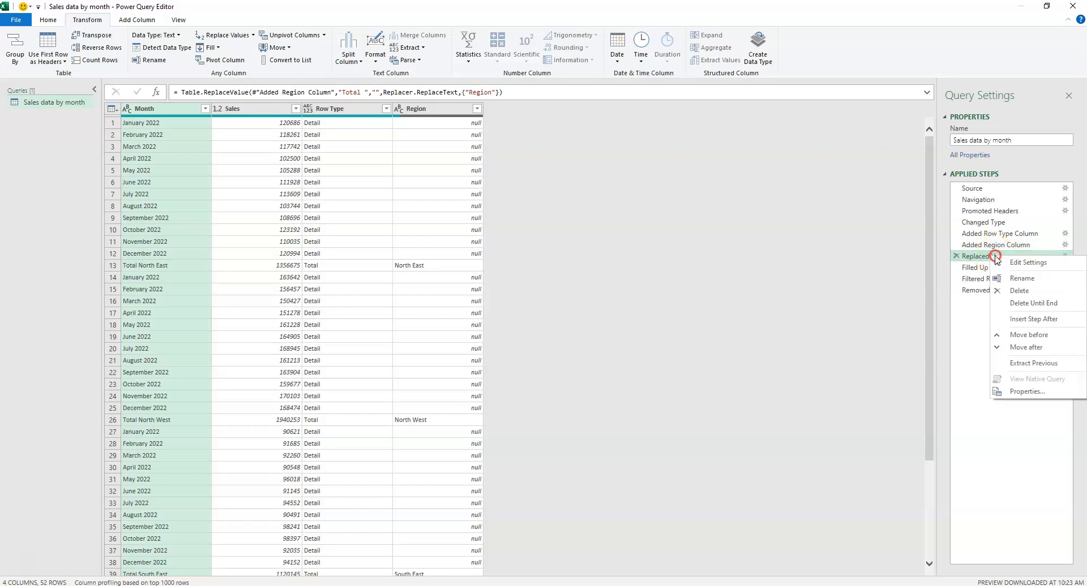
{"action": "left_click", "coordinate": [1035, 279]}
{"action": "left_click", "coordinate": [1016, 256]}
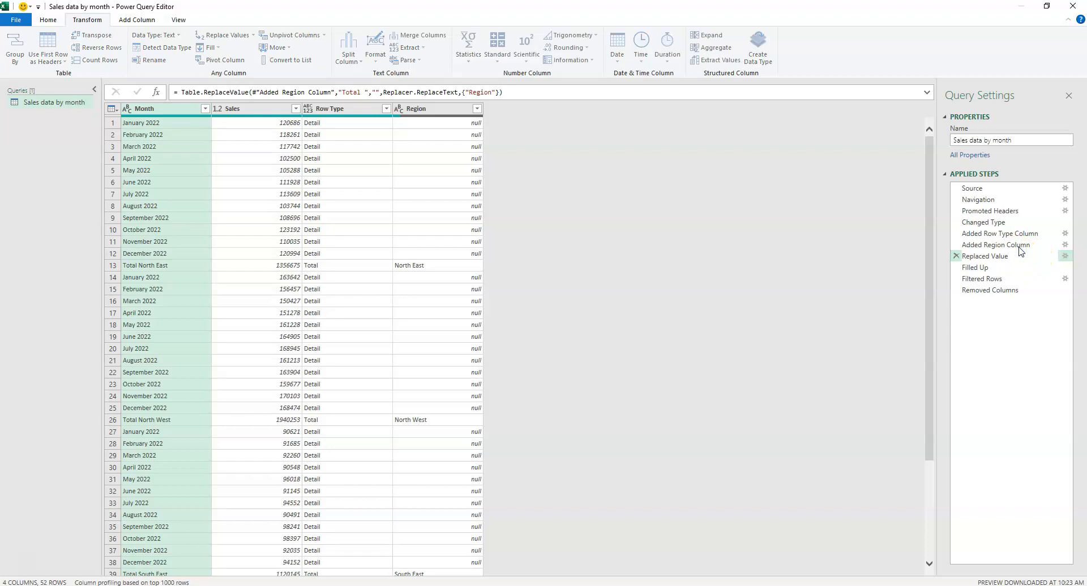
{"action": "key", "text": "ctrl+a"}
{"action": "type", "text": "Rem"}
{"action": "key", "text": "Return"}
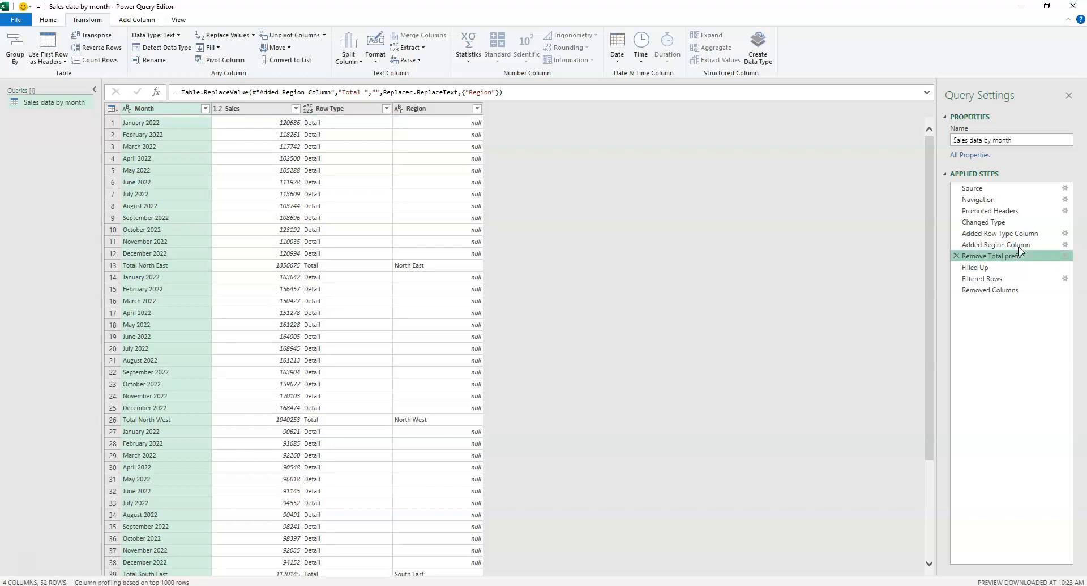
Rename the applied step "Filled Up" as "Filled Up Region".
{"action": "left_click", "coordinate": [1002, 267]}
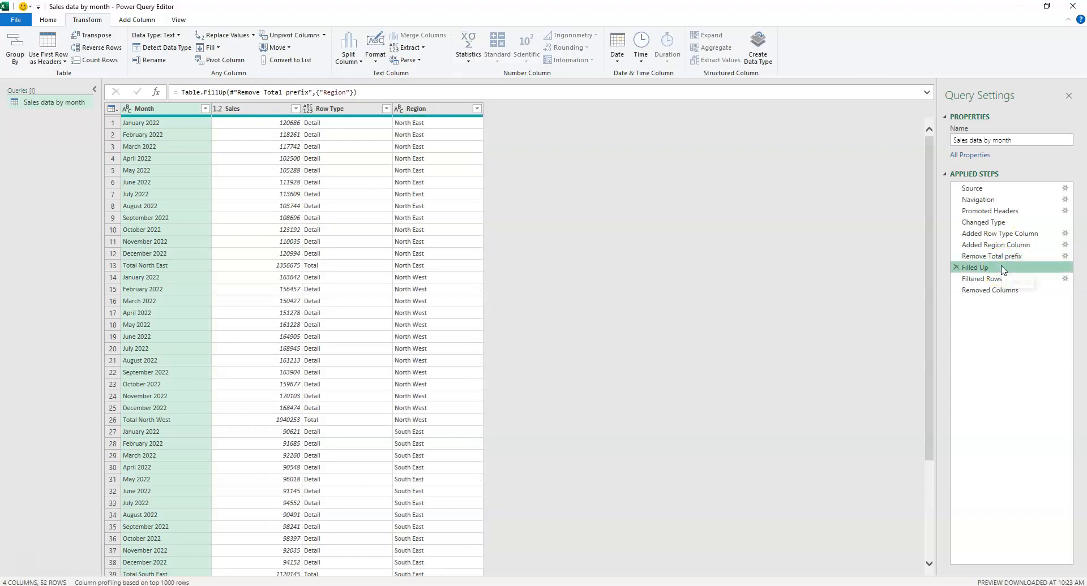
{"action": "right_click", "coordinate": [1002, 268]}
{"action": "left_click", "coordinate": [1015, 289]}
{"action": "left_click", "coordinate": [1001, 264]}
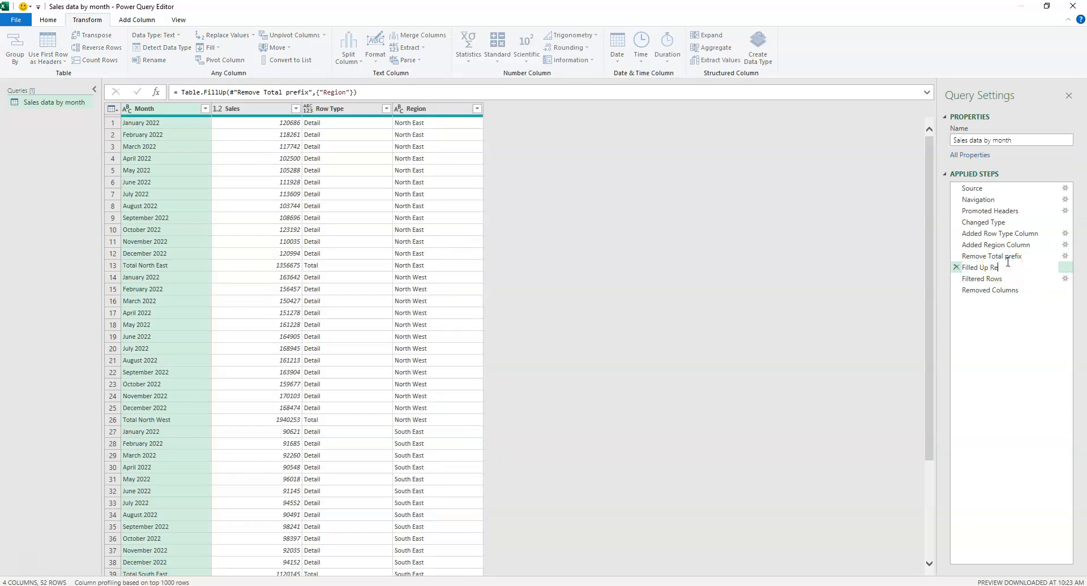
{"action": "type", "text": "Region"}
{"action": "key", "text": "Return"}
Rename the applied step "Filtered Rows" as "Removed total rows".
{"action": "left_click", "coordinate": [991, 279]}
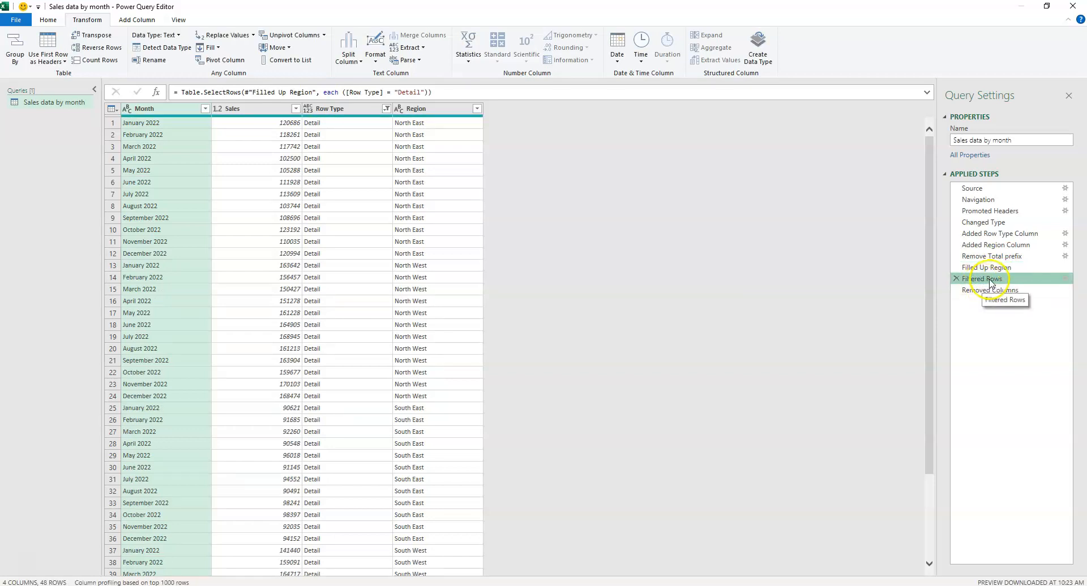
{"action": "right_click", "coordinate": [991, 280]}
{"action": "left_click", "coordinate": [984, 280]}
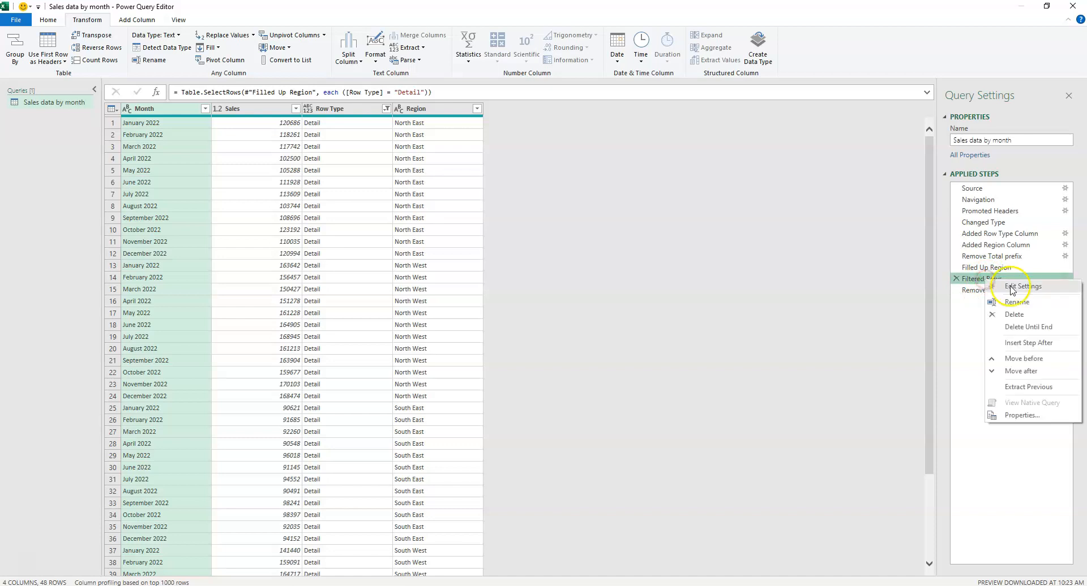
{"action": "left_click", "coordinate": [1016, 302]}
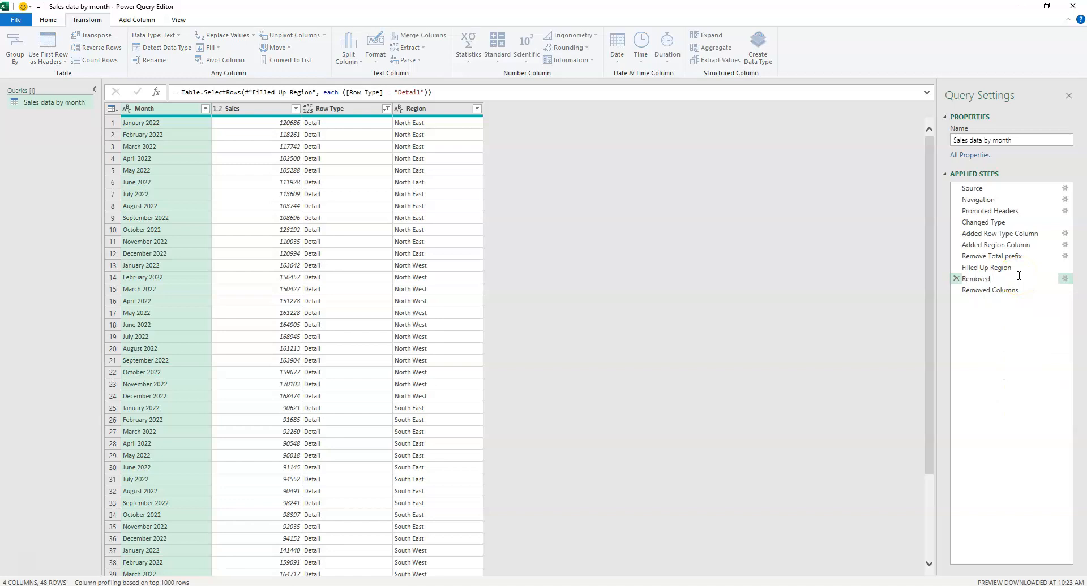
{"action": "type", "text": "Removed total rows"}
{"action": "key", "text": "Return"}
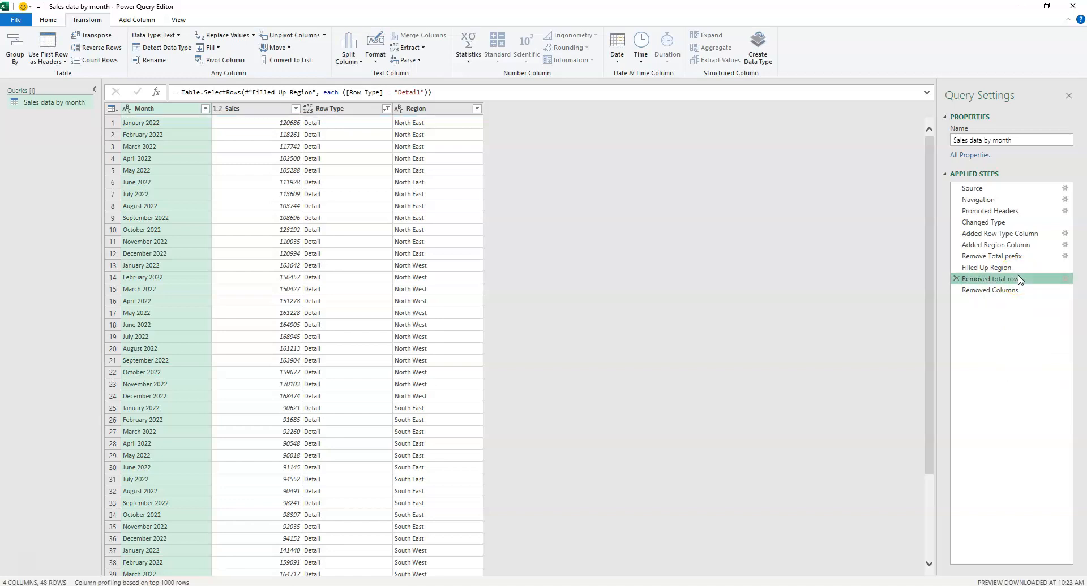
Rename the applied step "Removed Columns" as "Removed Row Type Column".
{"action": "left_click", "coordinate": [992, 290]}
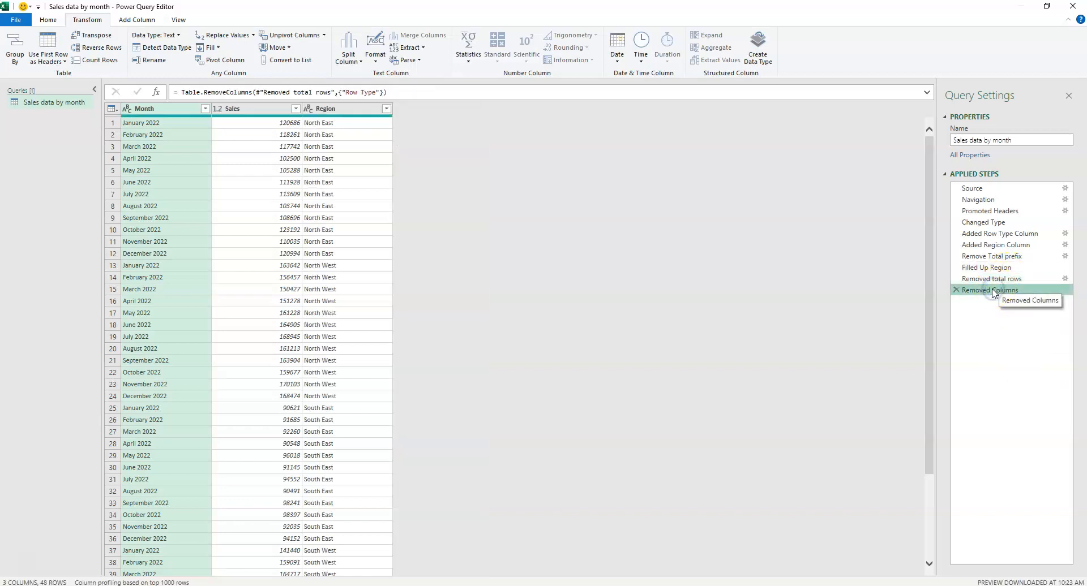
{"action": "right_click", "coordinate": [991, 291]}
{"action": "left_click", "coordinate": [1021, 313]}
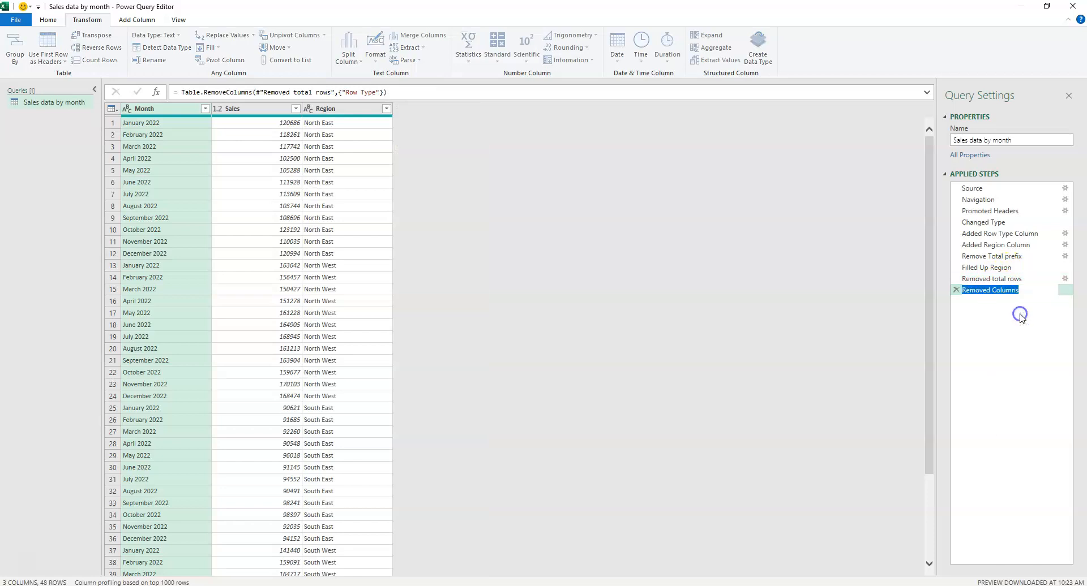
{"action": "key", "text": "End"}
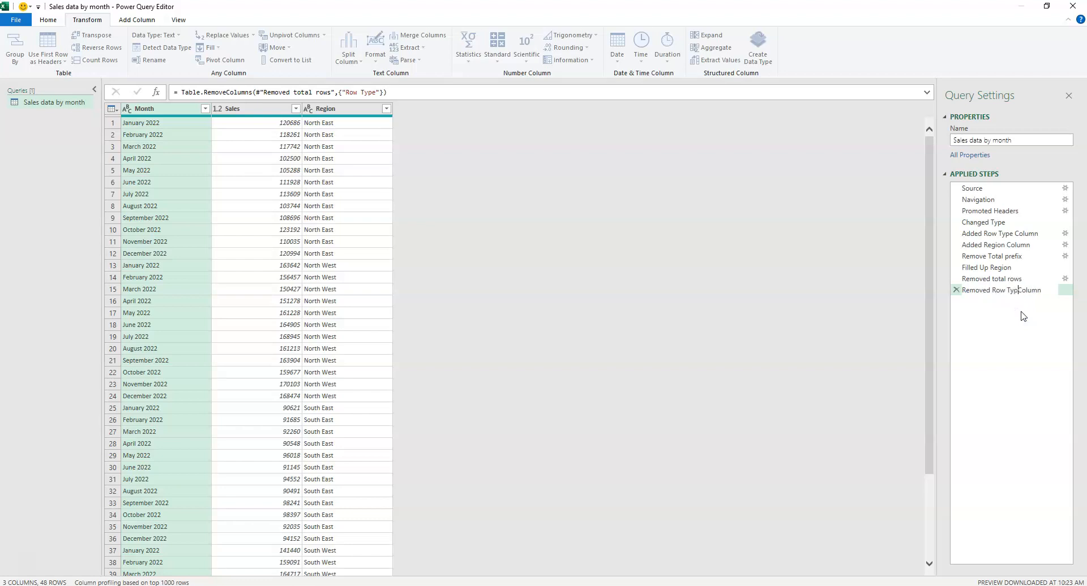
{"action": "key", "text": "Return"}
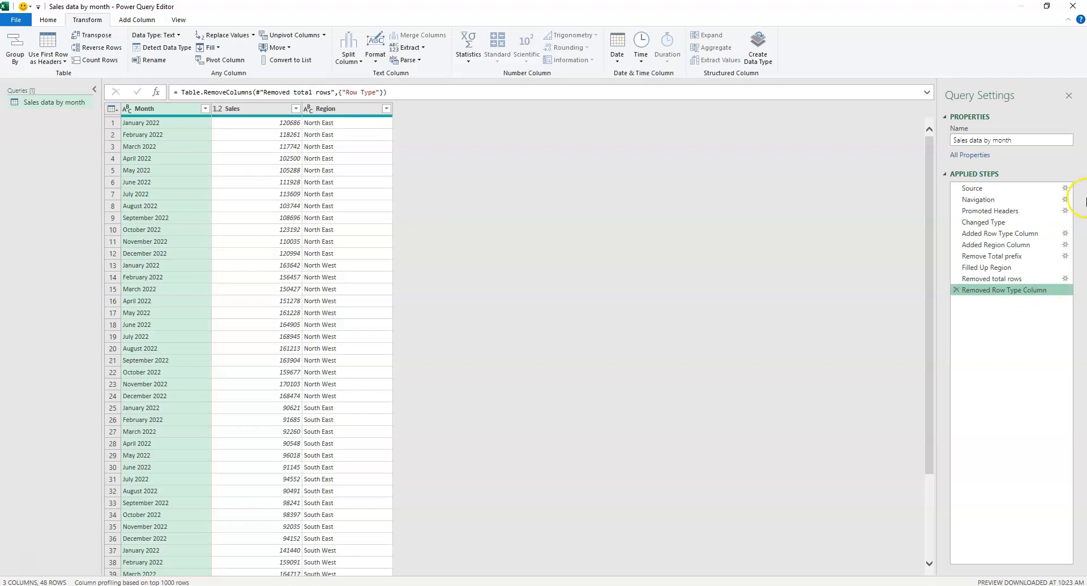
Review the data and formulas at the applied steps from Source through Added Region Column, then return to the final step.
{"action": "left_click", "coordinate": [1001, 189]}
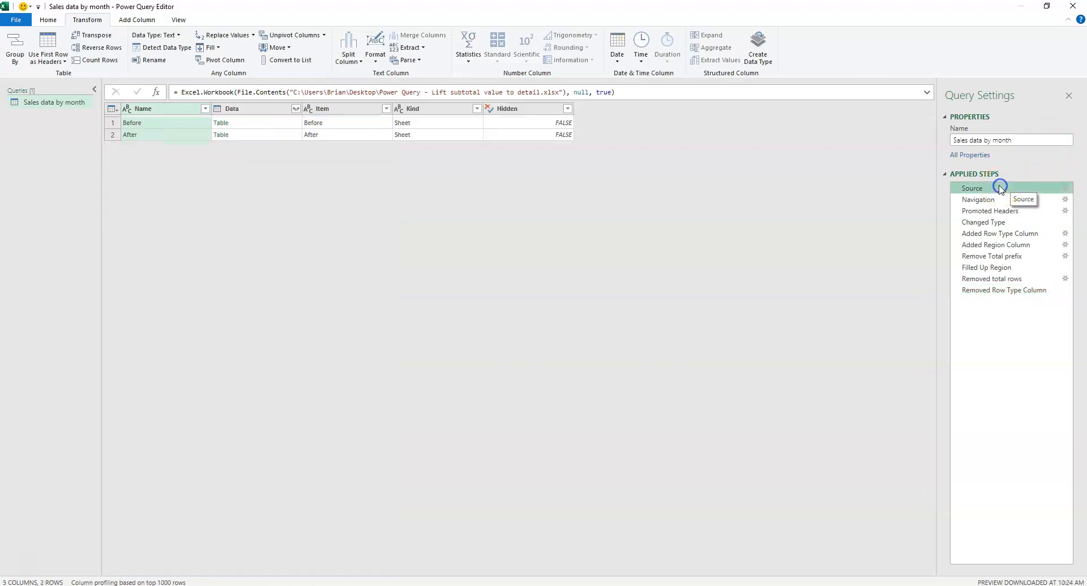
{"action": "left_click", "coordinate": [995, 199]}
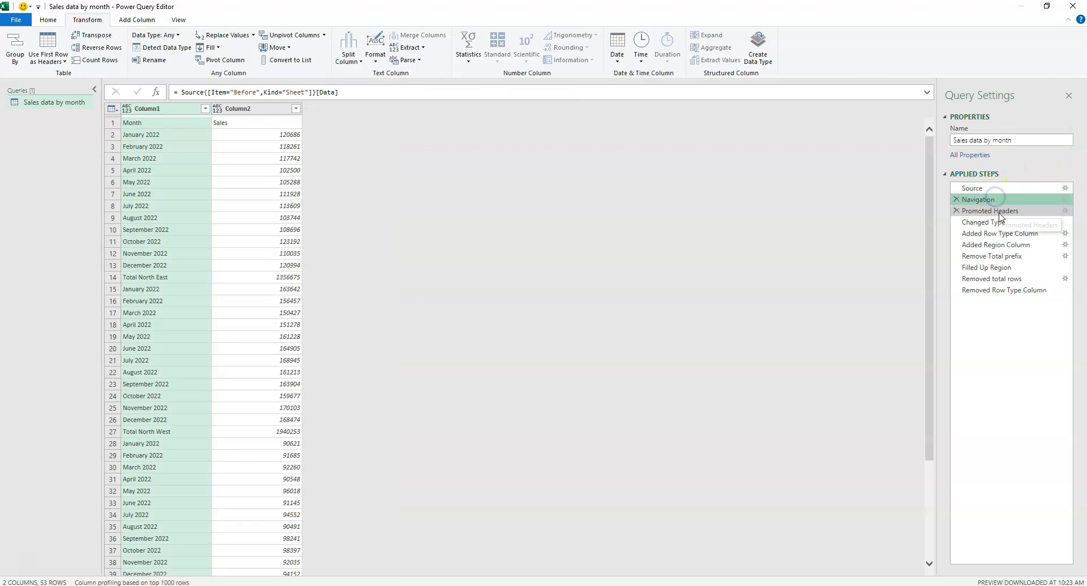
{"action": "left_click", "coordinate": [995, 212]}
{"action": "left_click", "coordinate": [996, 223]}
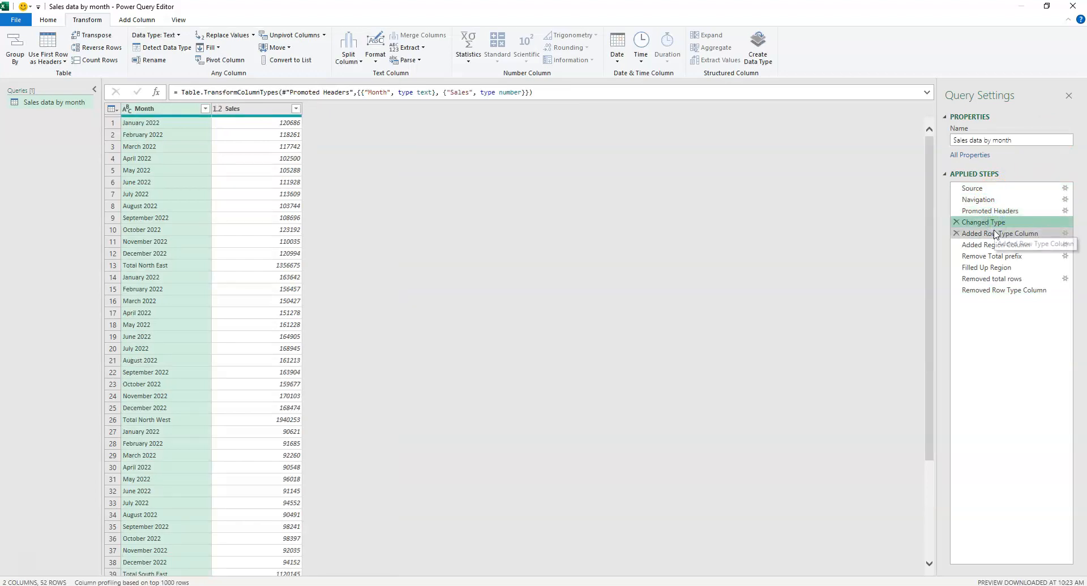
{"action": "left_click", "coordinate": [997, 234]}
{"action": "left_click", "coordinate": [992, 292]}
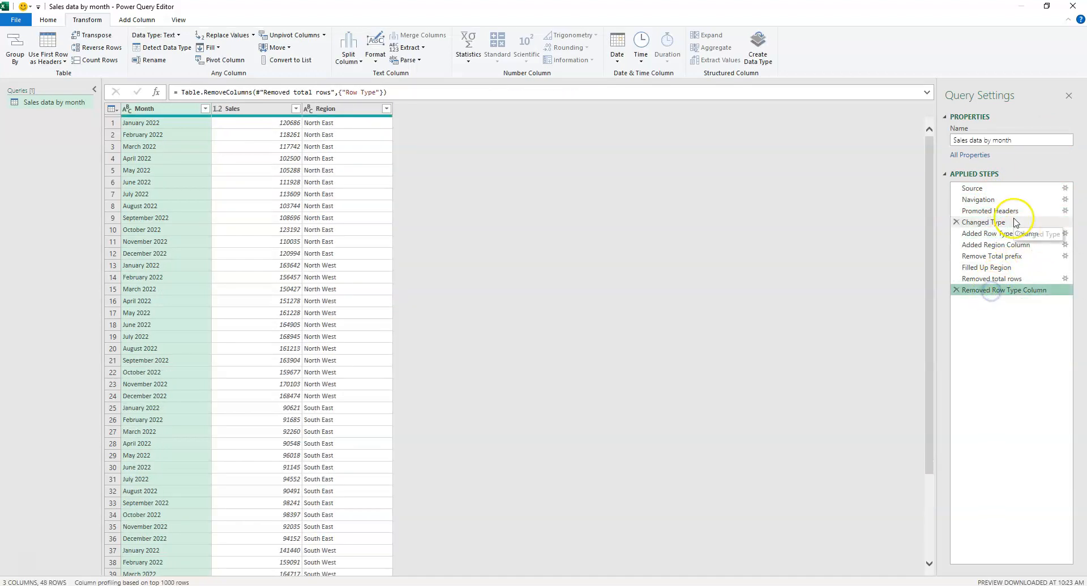
{"action": "left_click", "coordinate": [992, 190]}
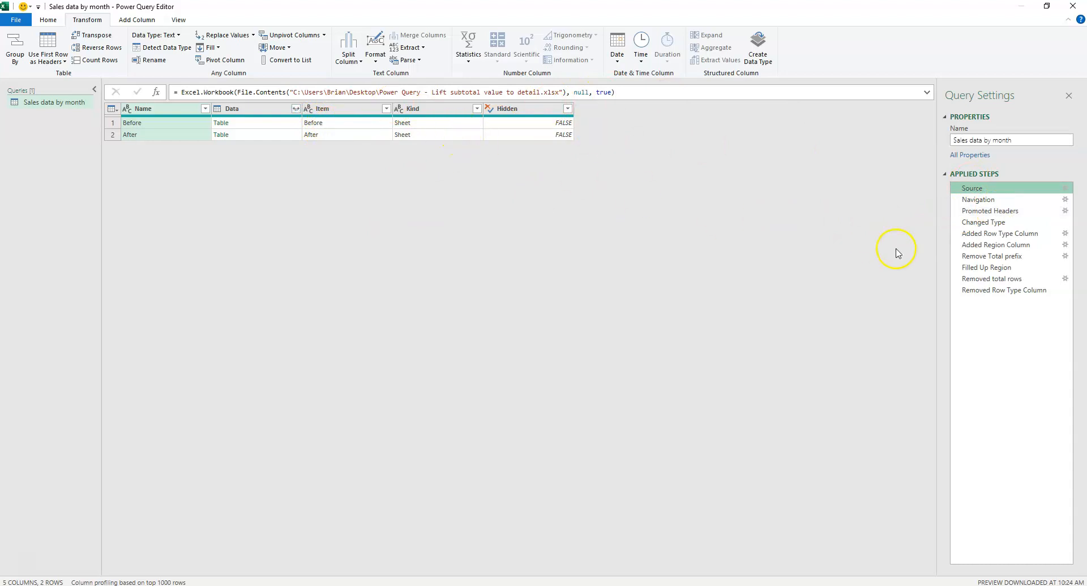
{"action": "left_click", "coordinate": [977, 200]}
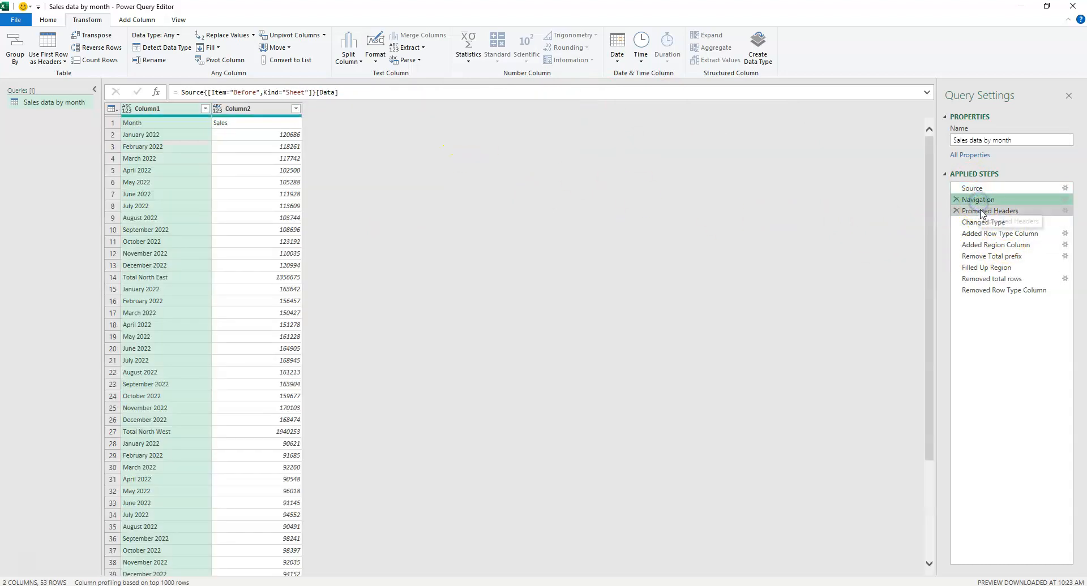
{"action": "left_click", "coordinate": [982, 212]}
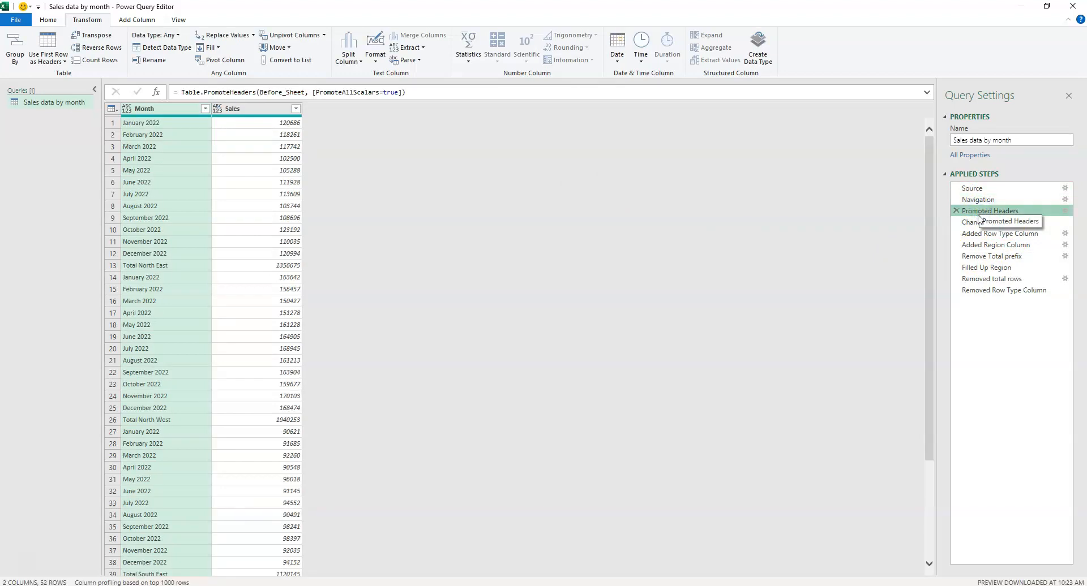
{"action": "left_click", "coordinate": [980, 223]}
{"action": "left_click", "coordinate": [981, 234]}
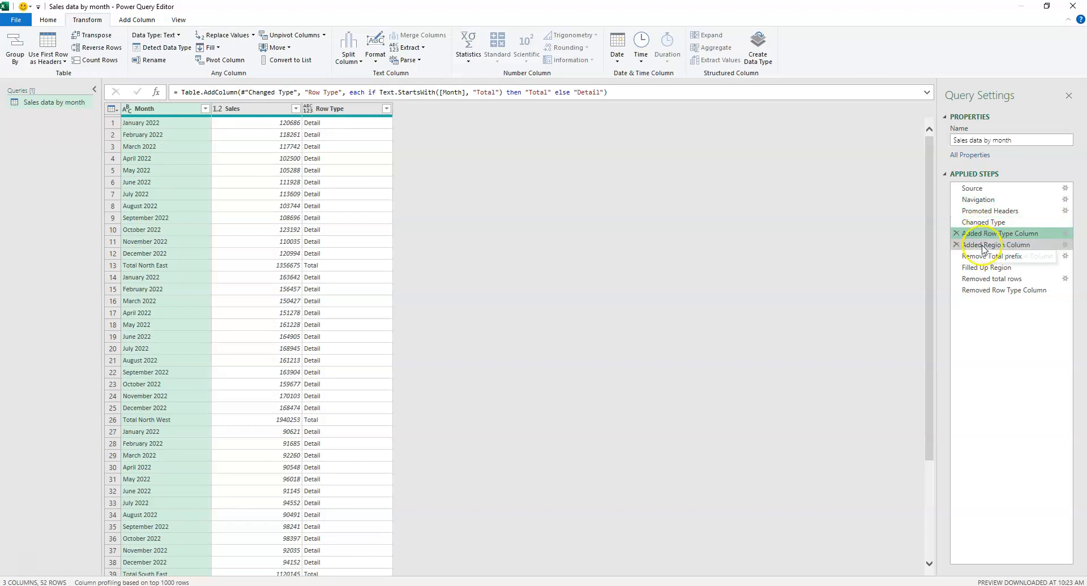
{"action": "left_click", "coordinate": [981, 245]}
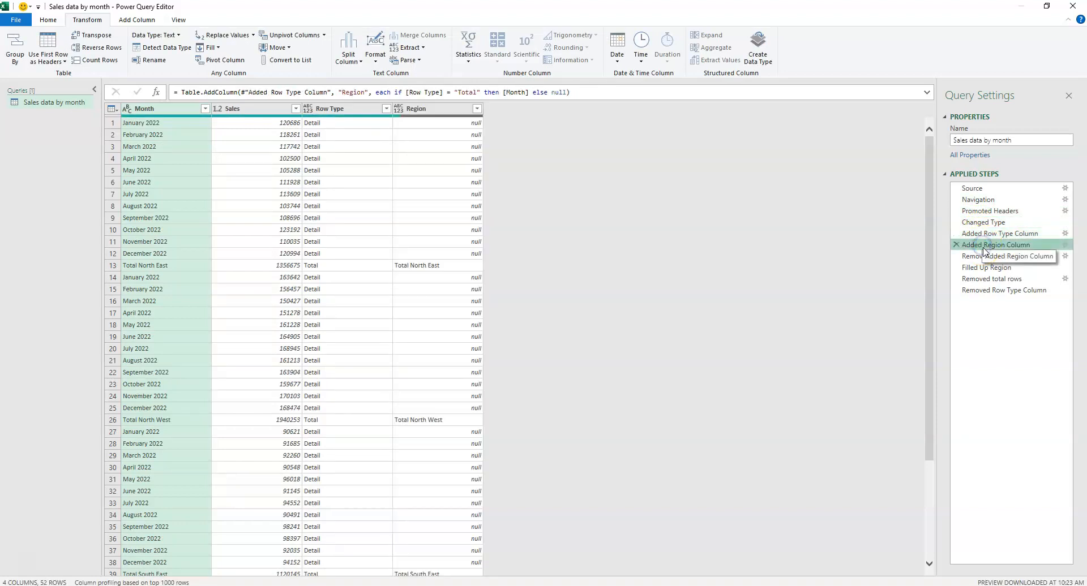
{"action": "left_click", "coordinate": [985, 290]}
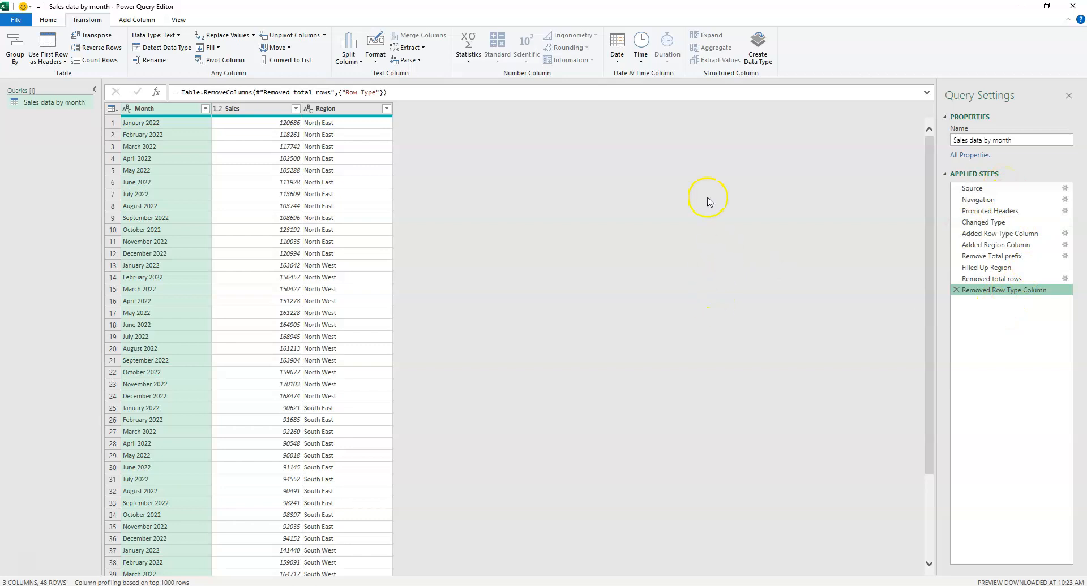
Close the query editor and load the Sales data by month query into a worksheet table in Excel.
{"action": "left_click", "coordinate": [48, 20]}
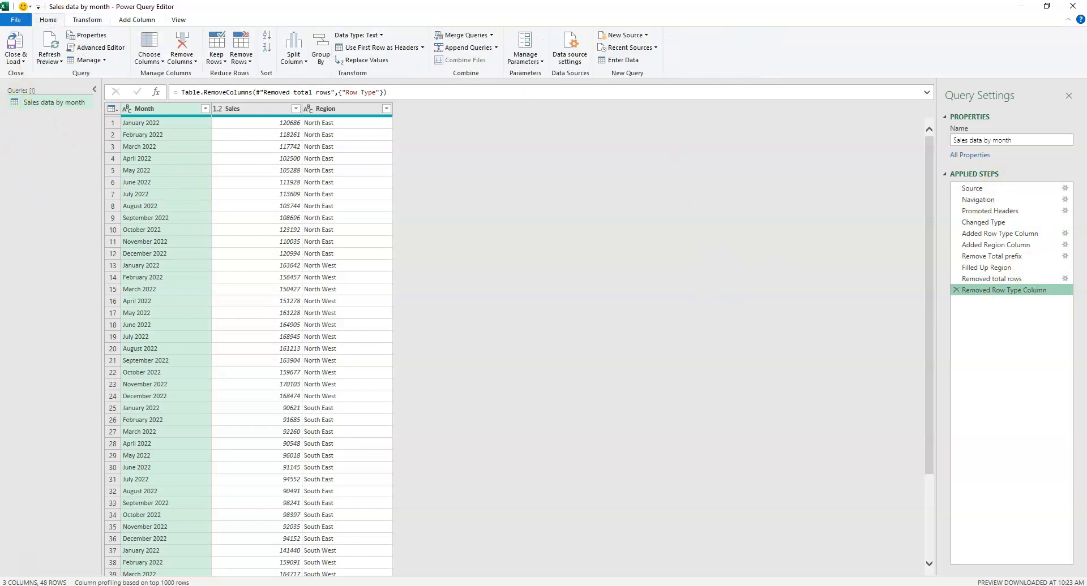
{"action": "left_click", "coordinate": [17, 45]}
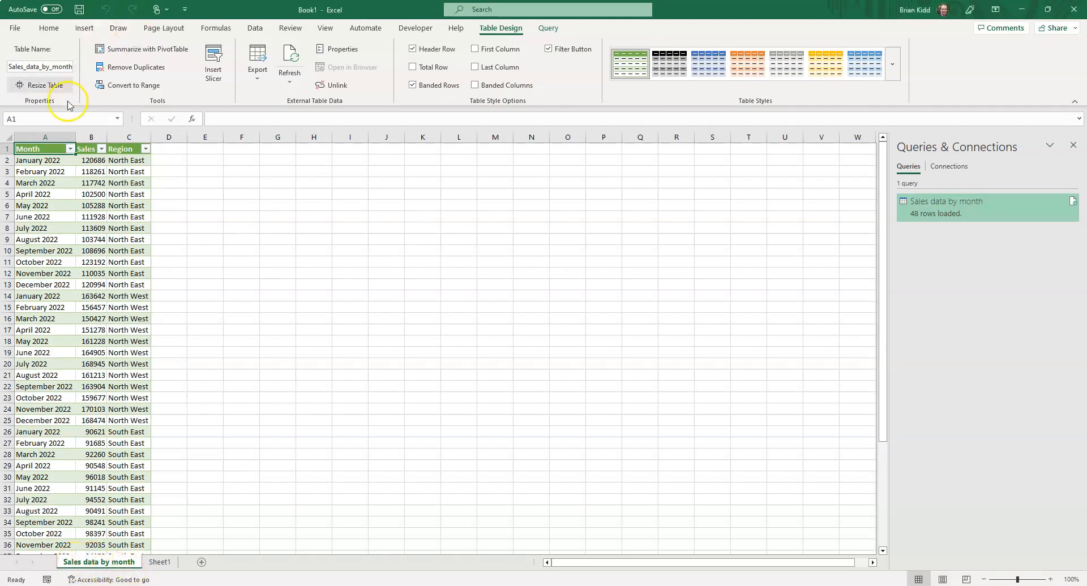
{"action": "left_click", "coordinate": [34, 160]}
{"action": "left_click", "coordinate": [36, 148]}
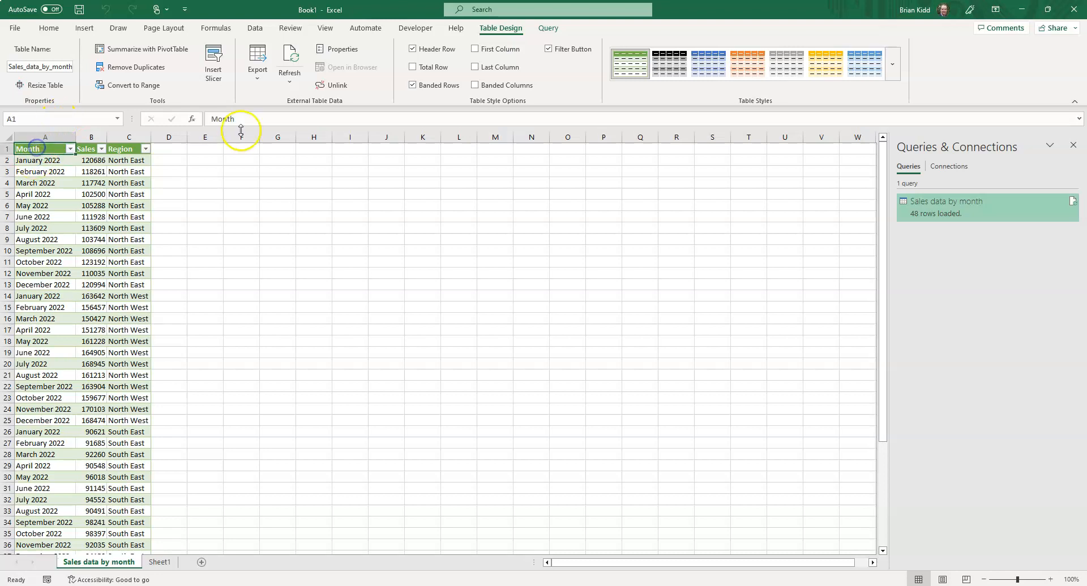
{"action": "left_click", "coordinate": [74, 9]}
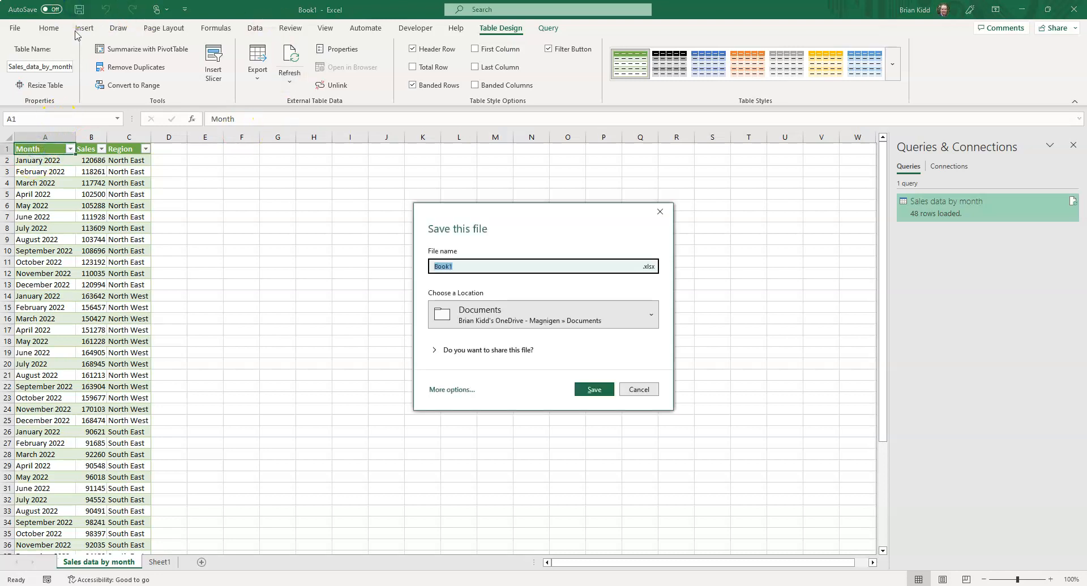
{"action": "left_click", "coordinate": [639, 391]}
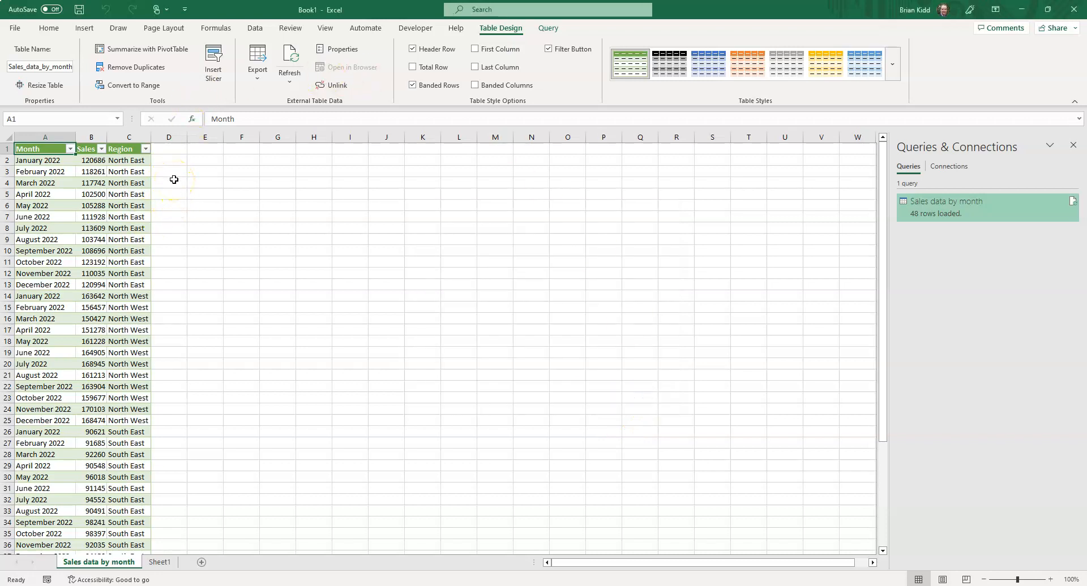
Switch to the source workbook "Power Query - Lift subtotal value to detail.xlsx" on its Before sheet.
{"action": "left_click", "coordinate": [91, 161]}
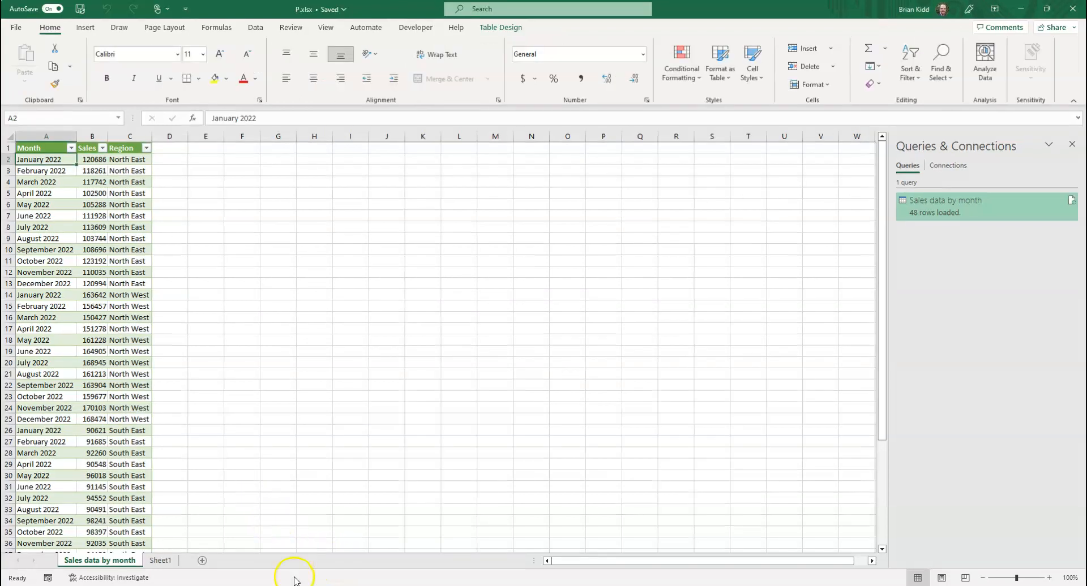
{"action": "key", "text": "alt+Tab"}
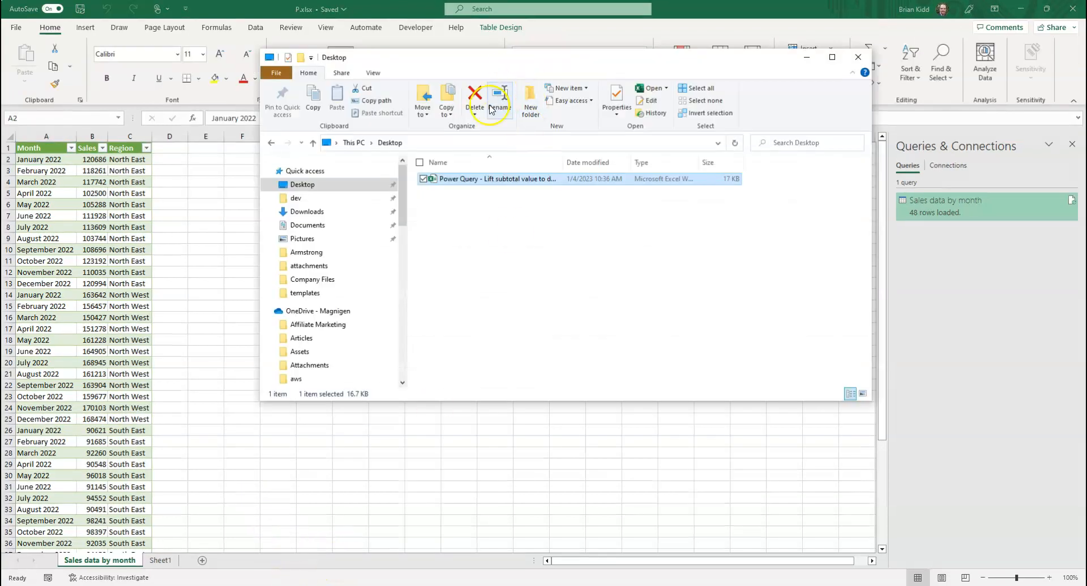
{"action": "key", "text": "alt+Tab"}
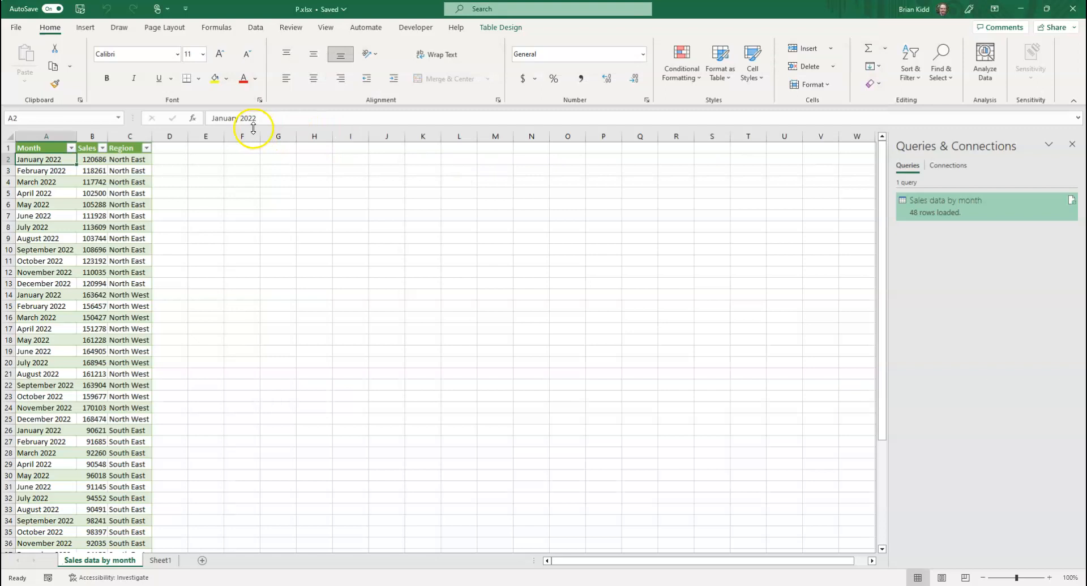
{"action": "key", "text": "alt+Tab"}
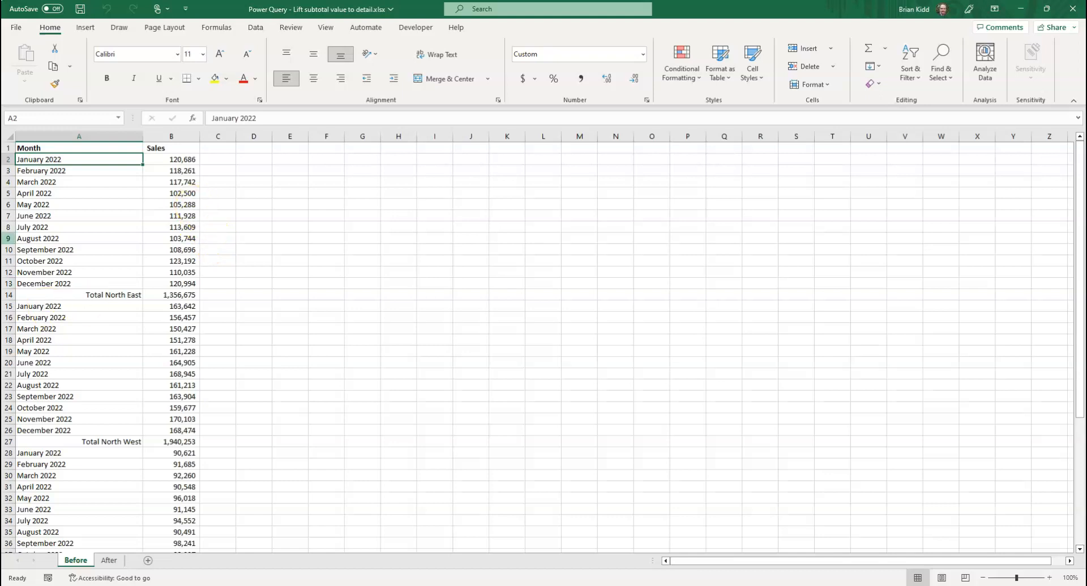
Set the January 2022 sales in cell B2 of the Before sheet to 100000, then save and close the source workbook.
{"action": "left_click", "coordinate": [178, 160]}
{"action": "type", "text": "1"}
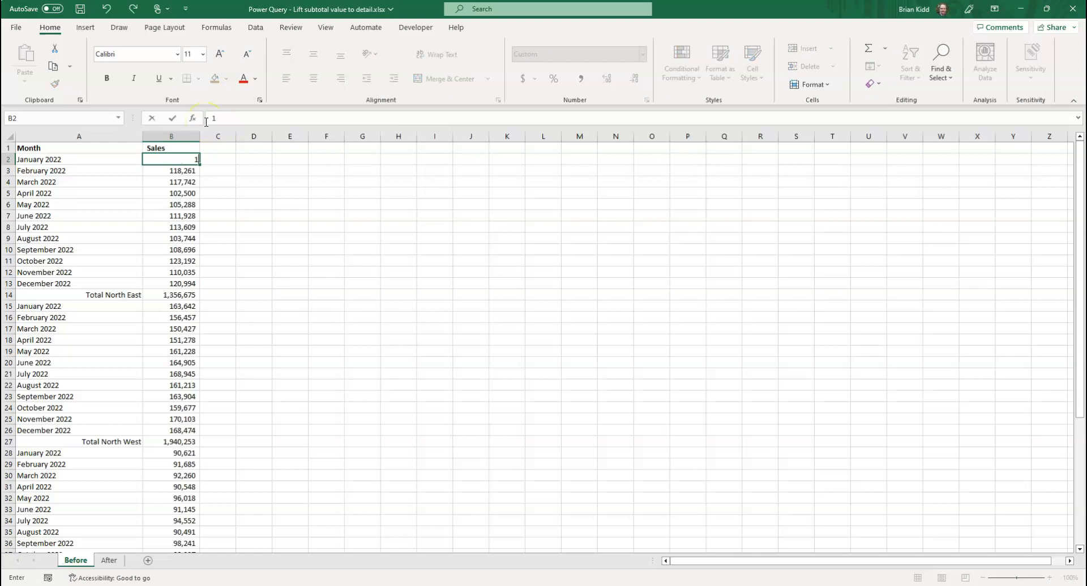
{"action": "key", "text": "Return"}
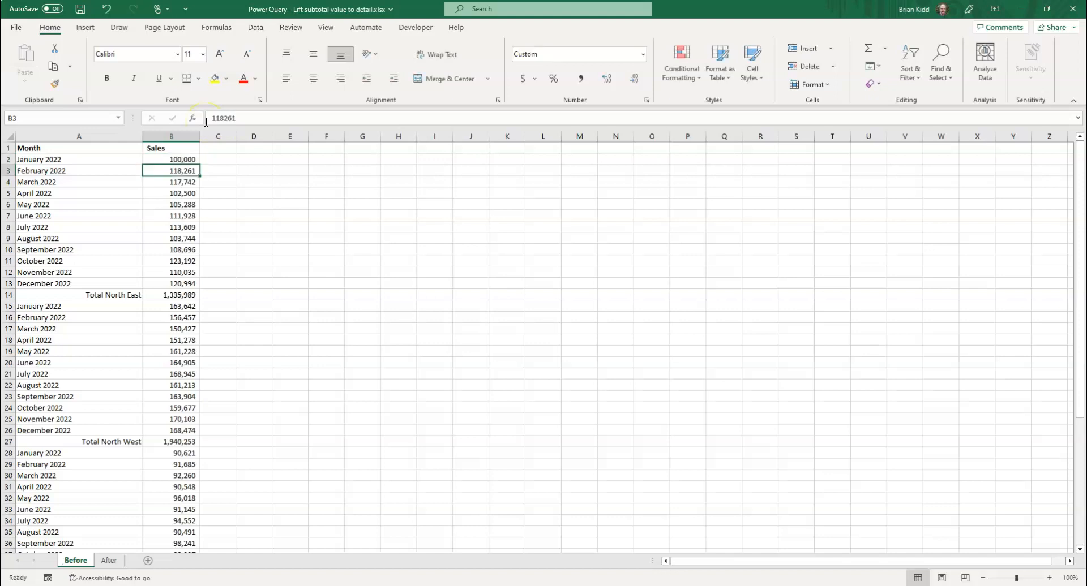
{"action": "key", "text": "Left"}
{"action": "key", "text": "ctrl+s"}
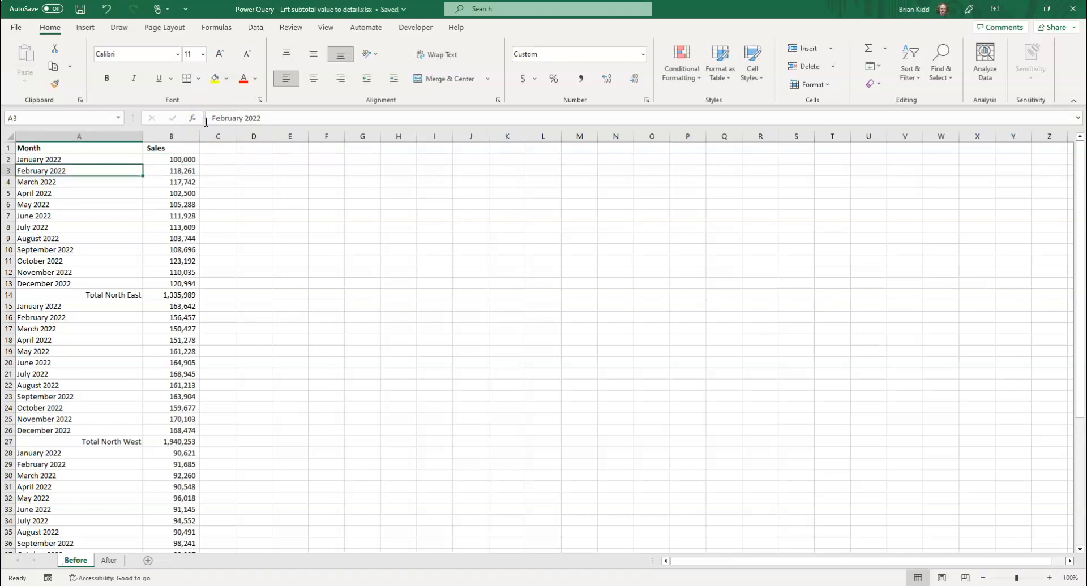
{"action": "left_click", "coordinate": [1074, 7]}
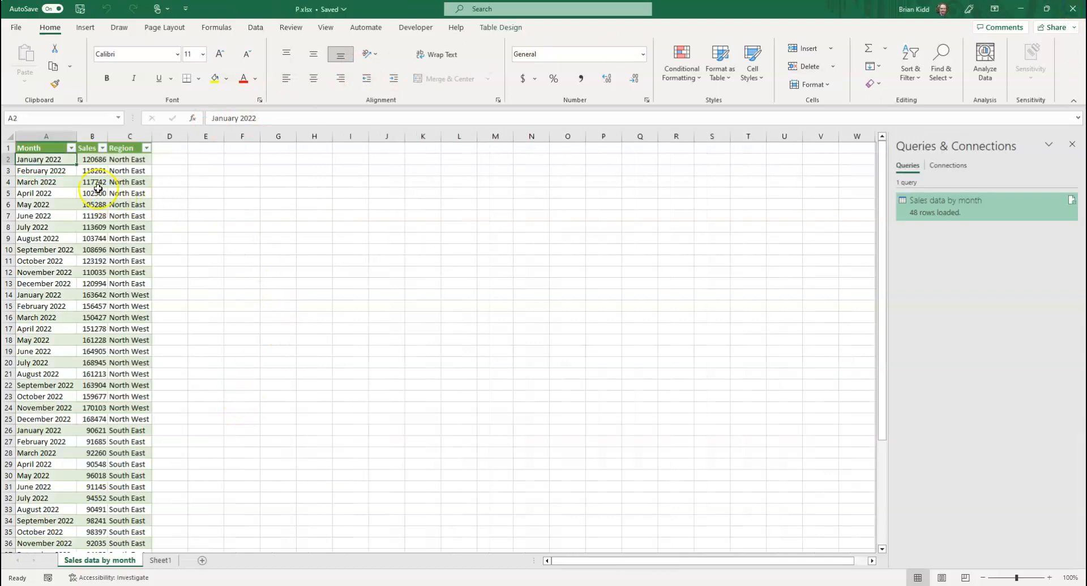
Refresh the loaded Sales data by month table from its source and check the January 2022 North East sales in cell B2.
{"action": "mouse_move", "coordinate": [948, 212]}
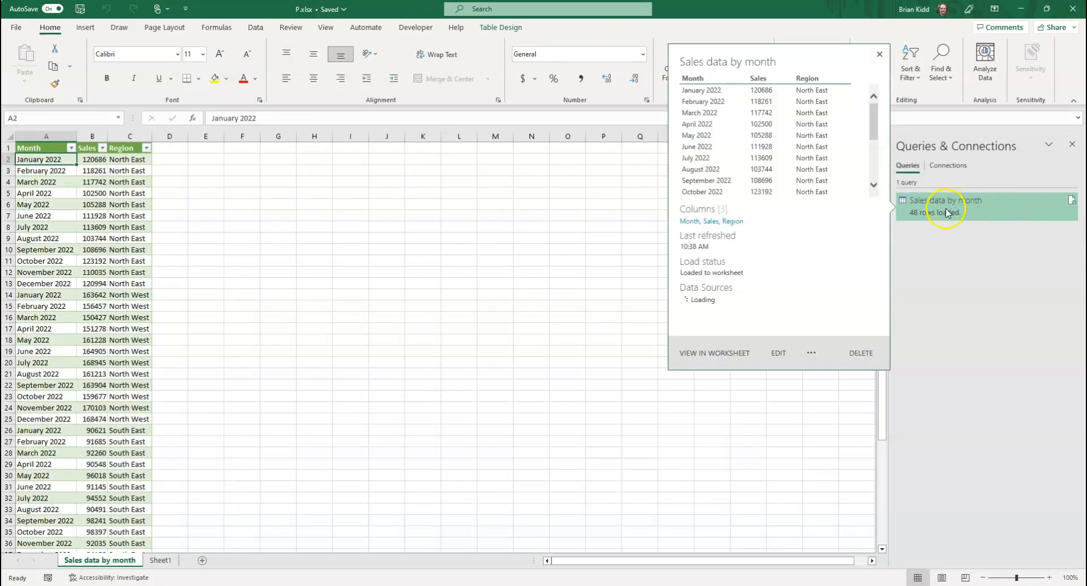
{"action": "right_click", "coordinate": [36, 160]}
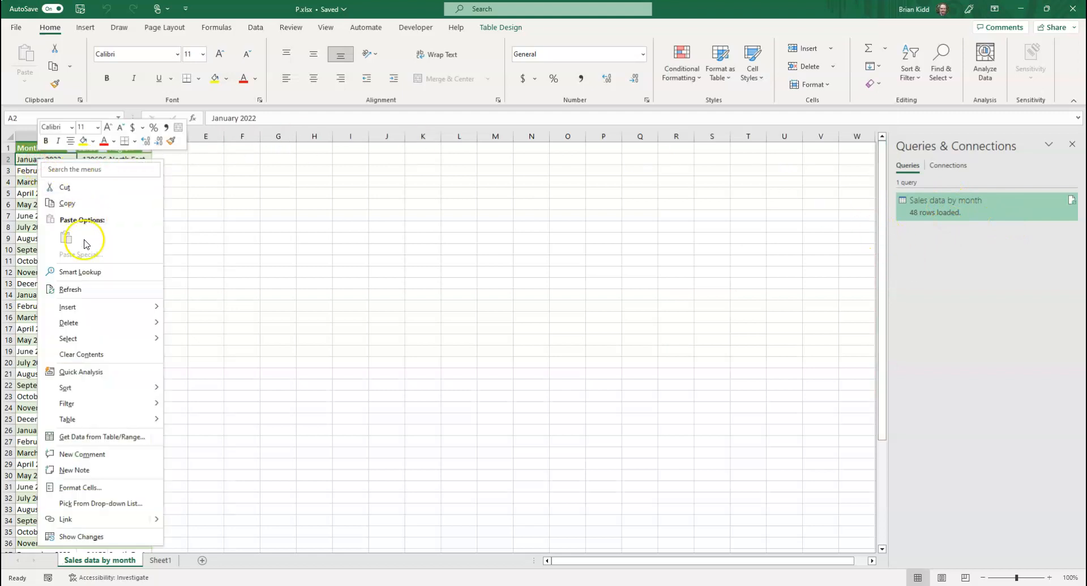
{"action": "left_click", "coordinate": [65, 291]}
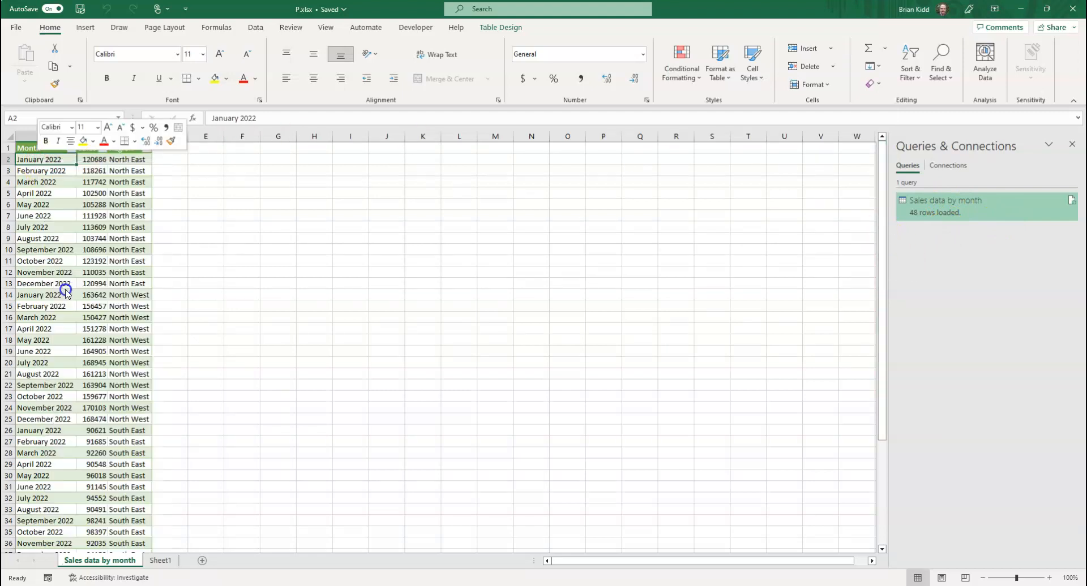
{"action": "left_click", "coordinate": [89, 163]}
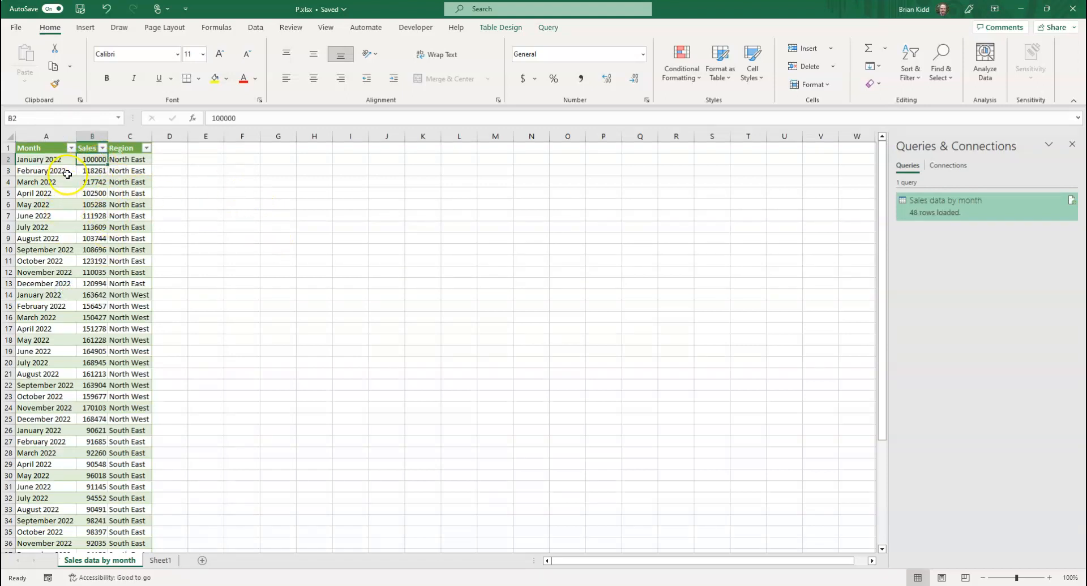
Open the Sales data by month query for editing, inspect the file path in its Source step, and return to the worksheet table.
{"action": "left_click", "coordinate": [940, 208]}
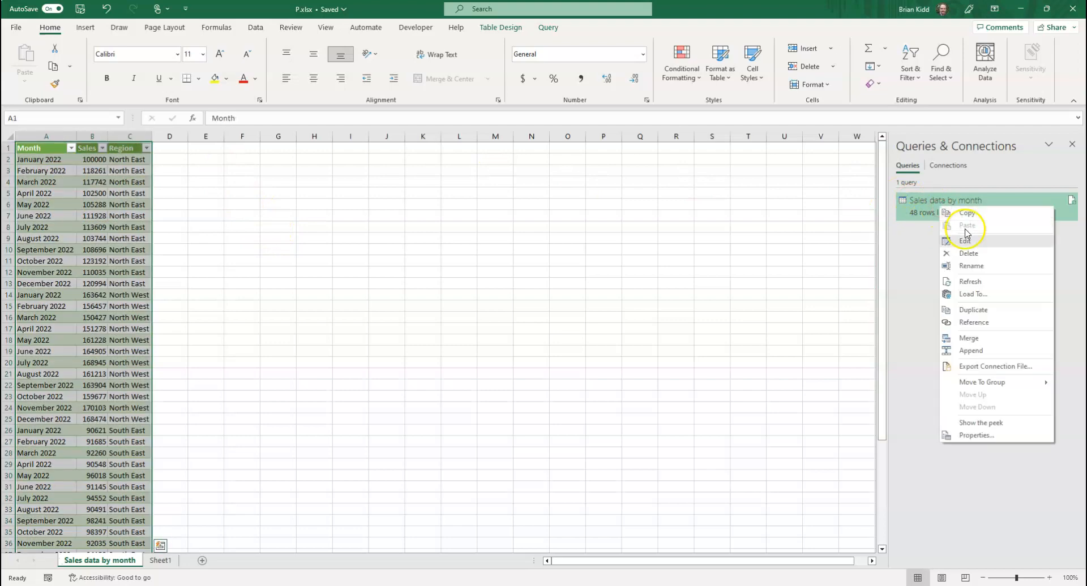
{"action": "left_click", "coordinate": [968, 243]}
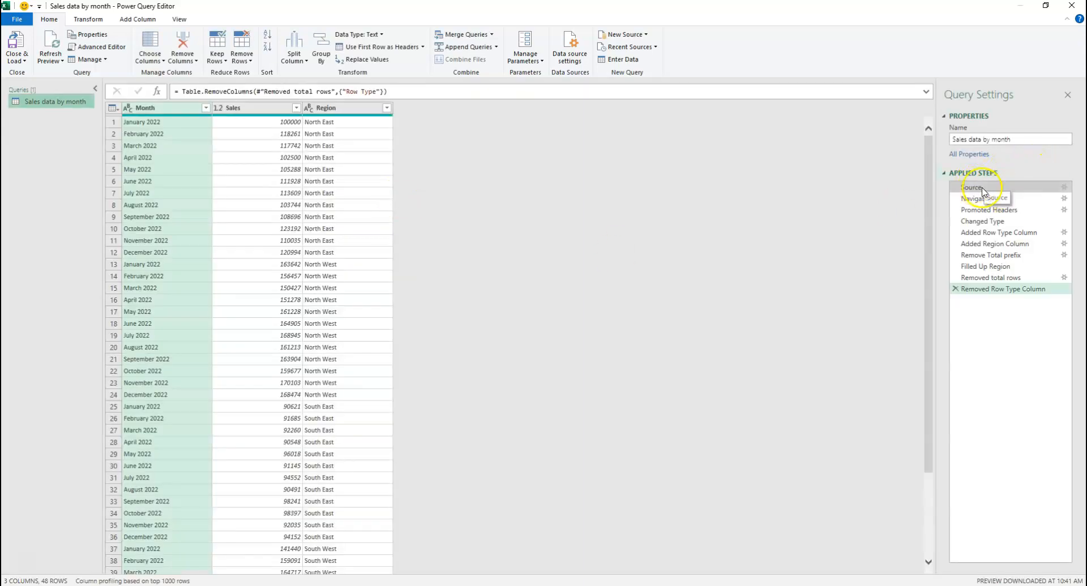
{"action": "left_click", "coordinate": [971, 187]}
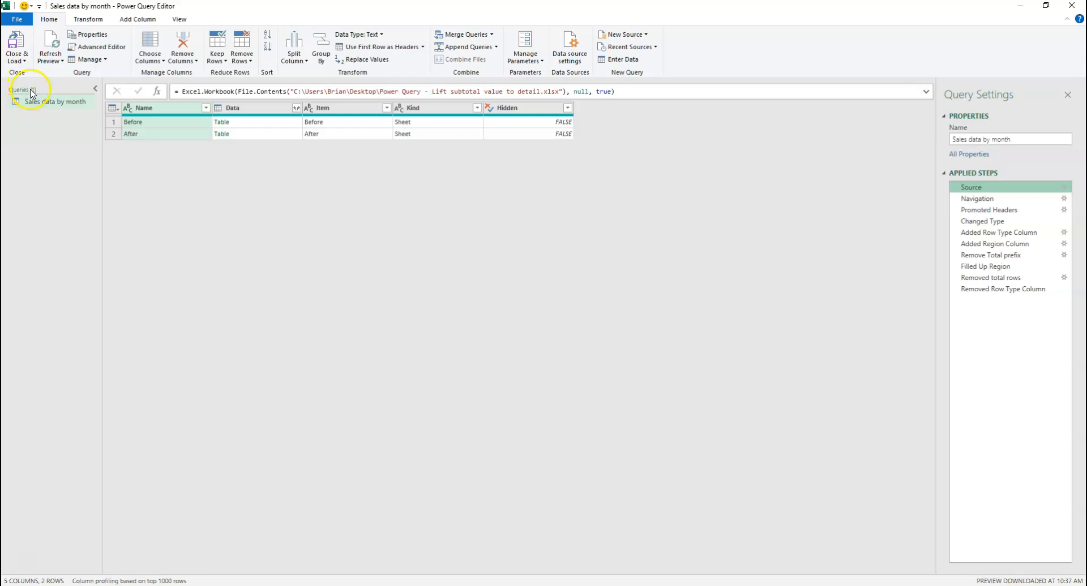
{"action": "left_click", "coordinate": [17, 44]}
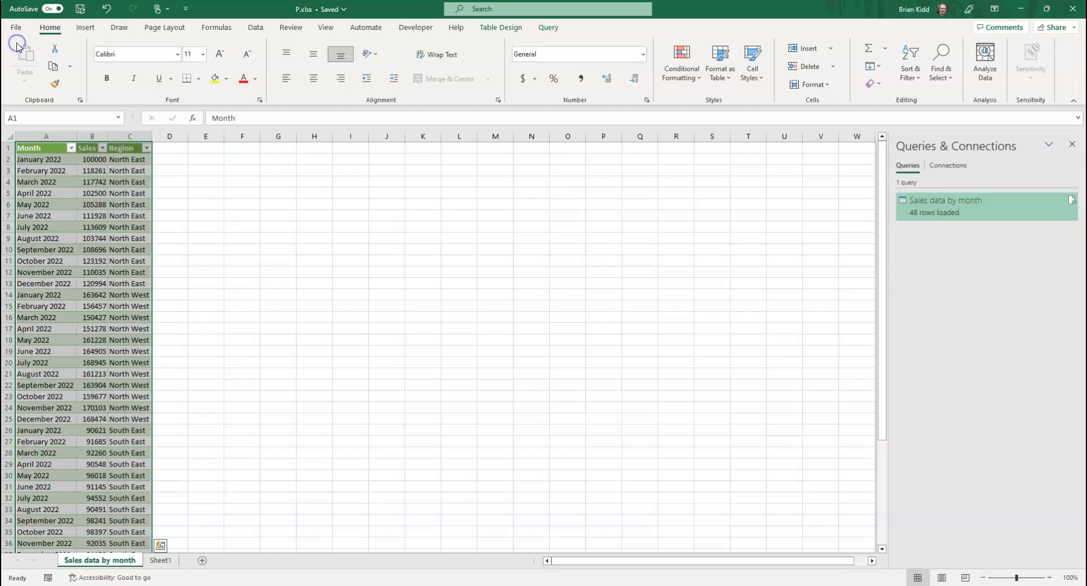
{"action": "left_click", "coordinate": [40, 159]}
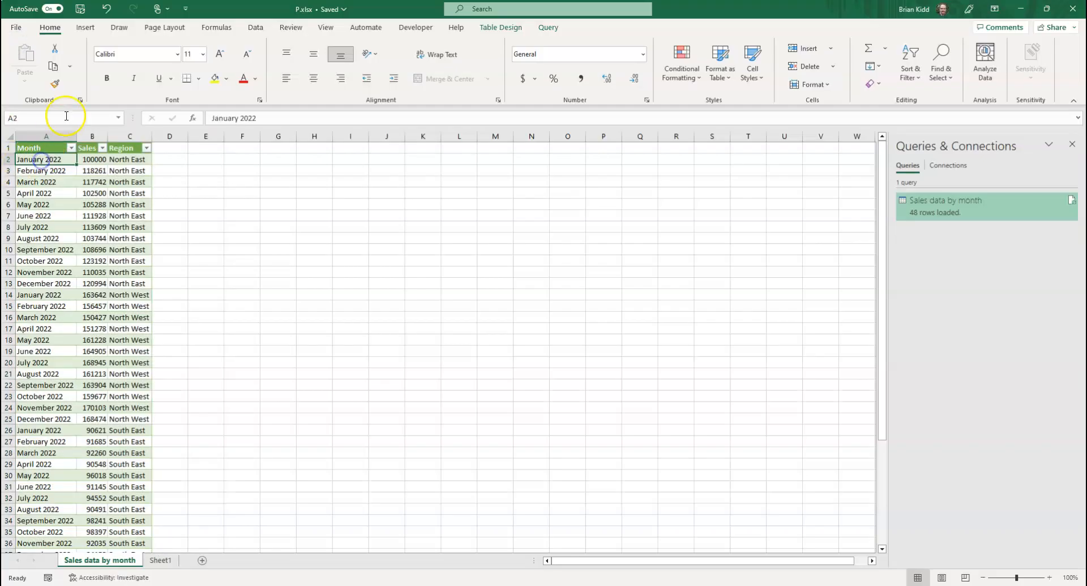